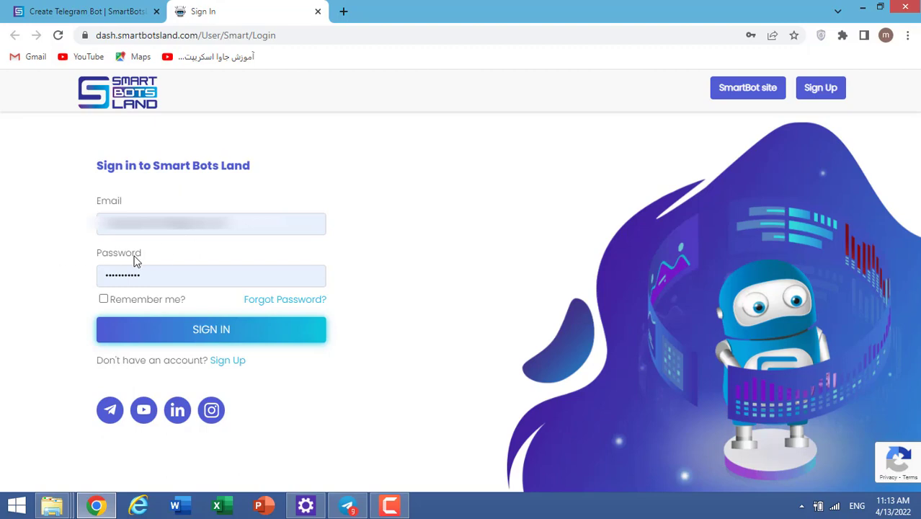
- Sign in with the prefilled account and start creating a new Form-Builder button in the bot buttons list
{"action": "left_click", "coordinate": [212, 333]}
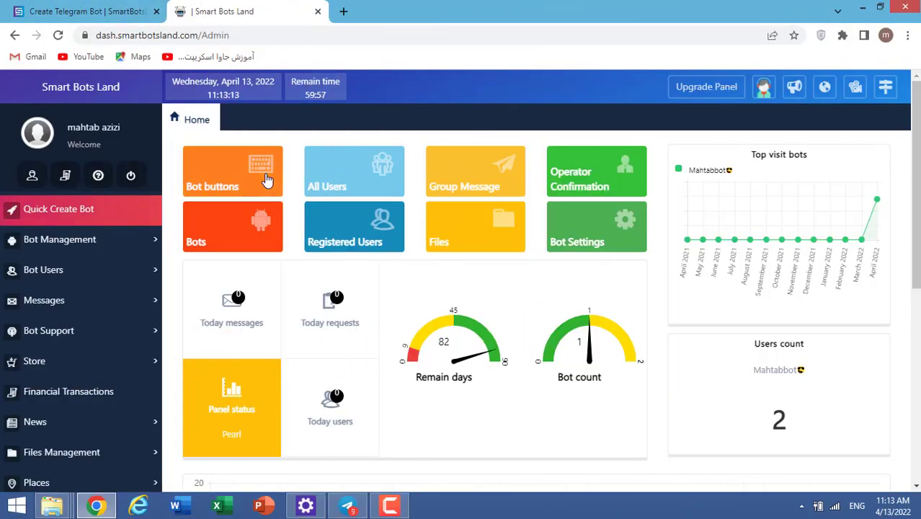
{"action": "left_click", "coordinate": [229, 173]}
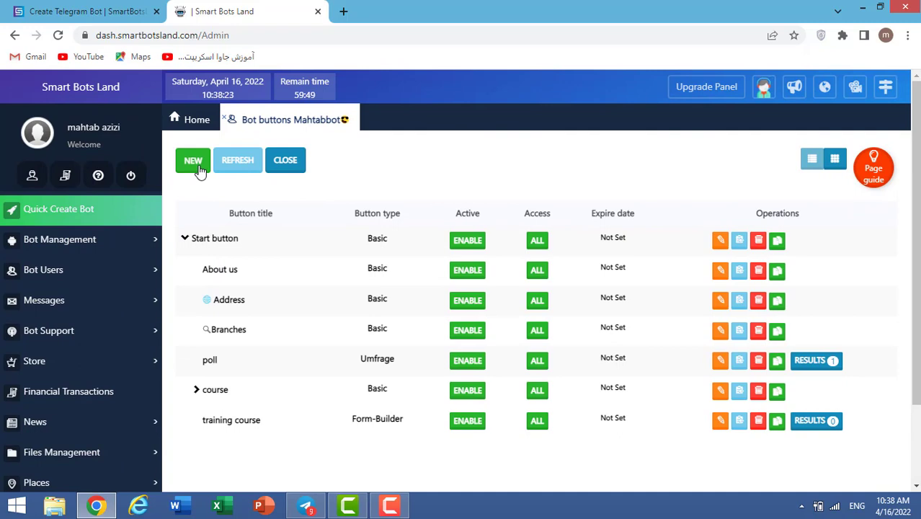
{"action": "left_click", "coordinate": [193, 162]}
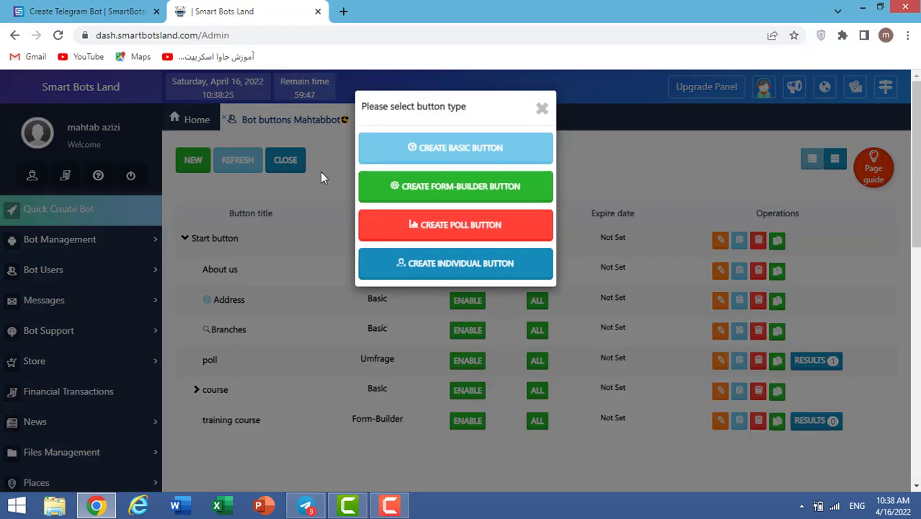
{"action": "left_click", "coordinate": [460, 189]}
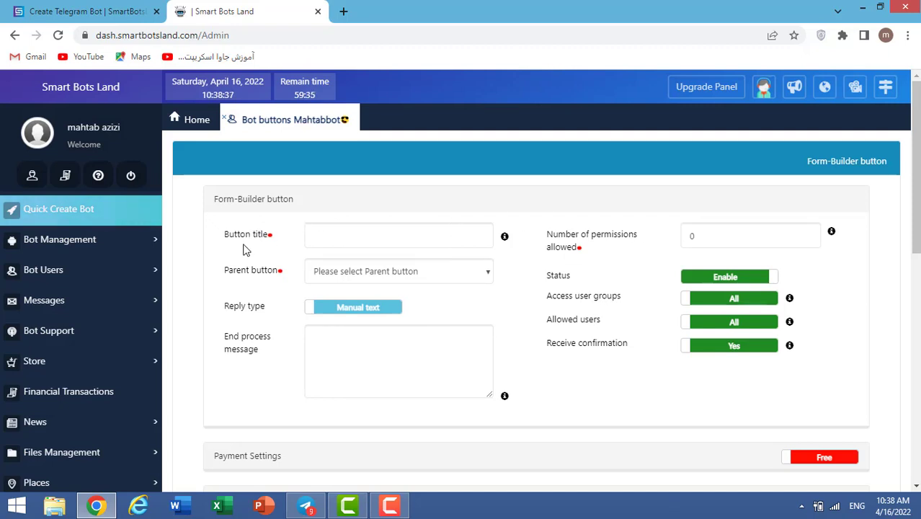
- Title the Form-Builder button "register" and choose Start button as its parent button
{"action": "left_click", "coordinate": [309, 232]}
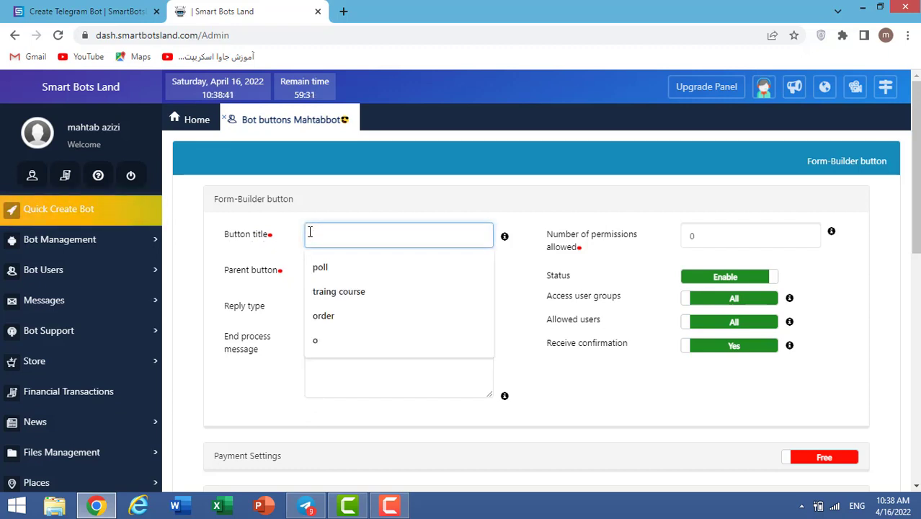
{"action": "type", "text": "reg"}
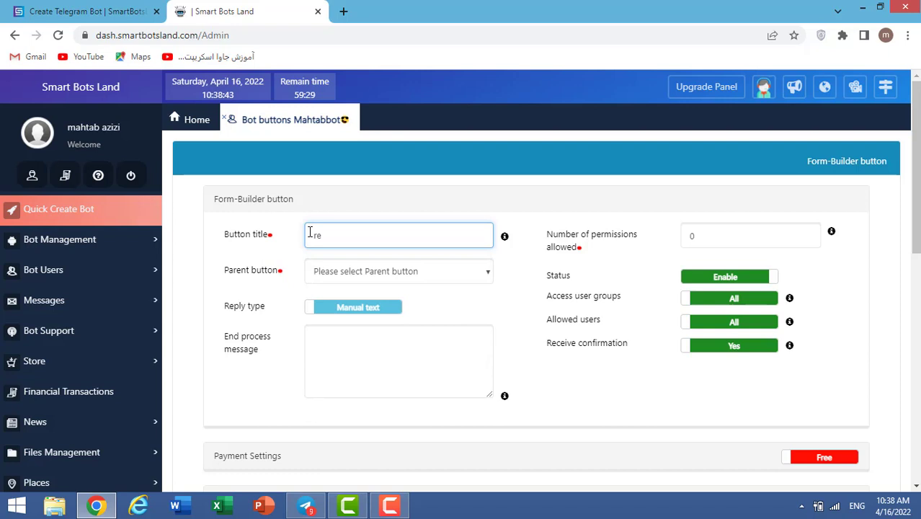
{"action": "type", "text": "ister"}
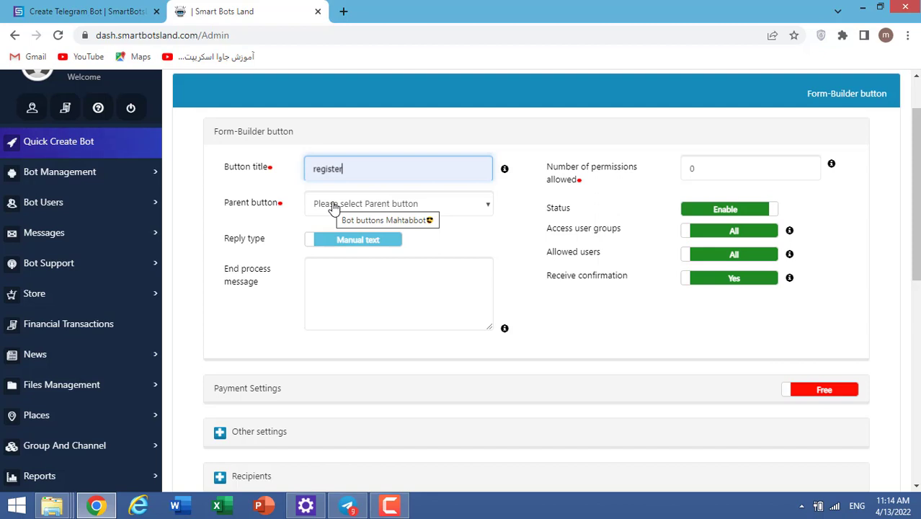
{"action": "left_click", "coordinate": [471, 204]}
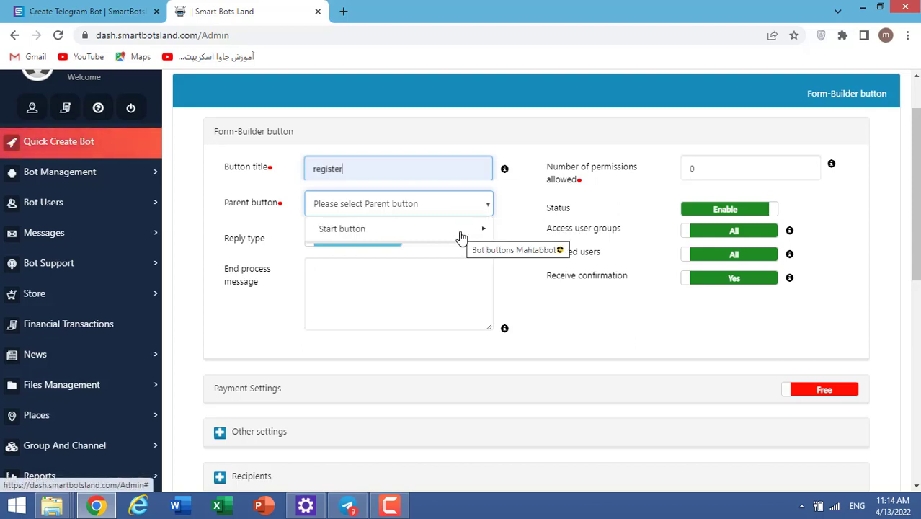
{"action": "left_click", "coordinate": [461, 232]}
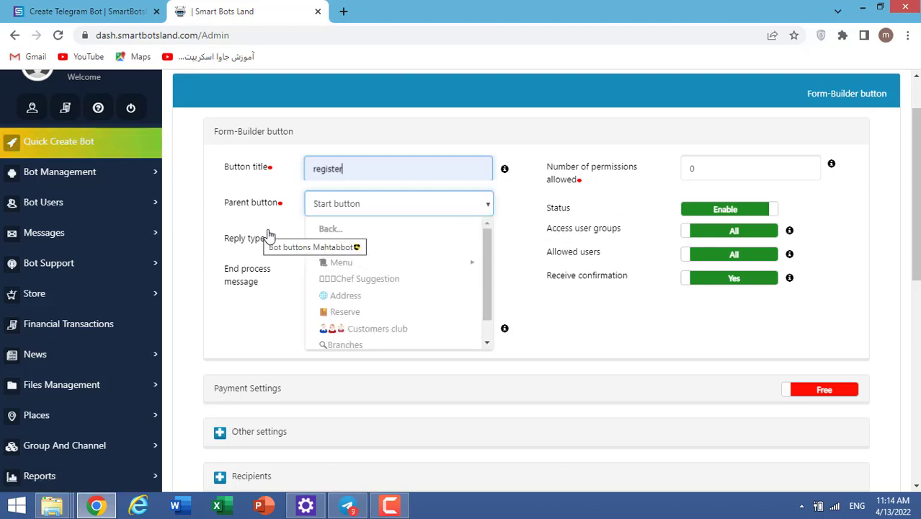
{"action": "left_click", "coordinate": [288, 232]}
{"action": "left_click", "coordinate": [323, 282]}
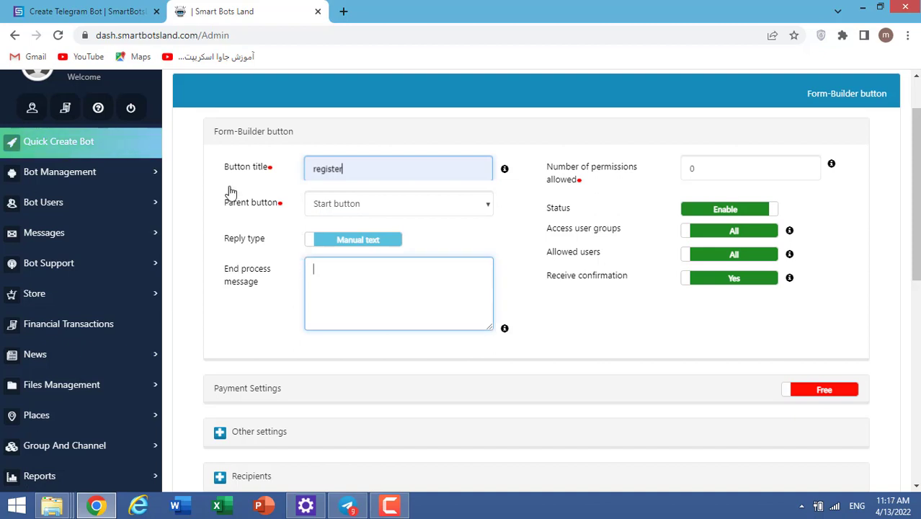
- Switch the register button's reply type to Web Service and activate the Web Service link field
{"action": "left_click", "coordinate": [356, 245]}
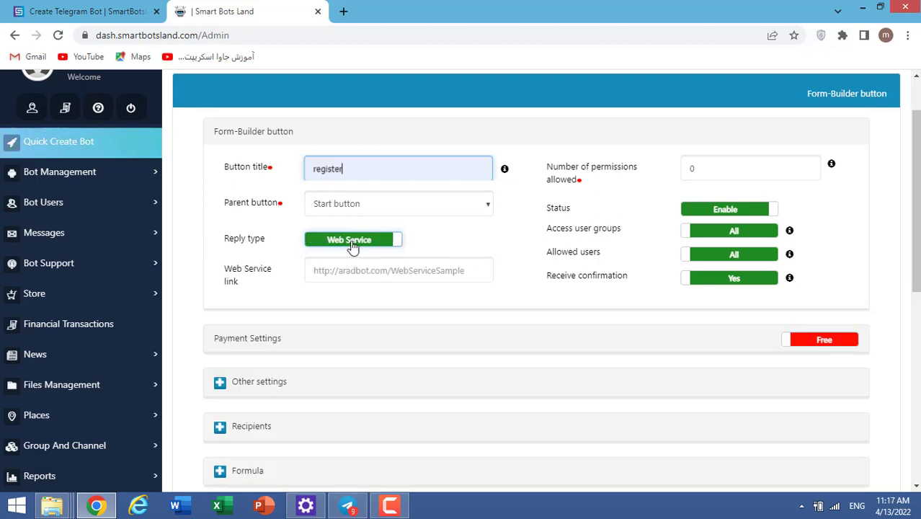
{"action": "left_click", "coordinate": [352, 247]}
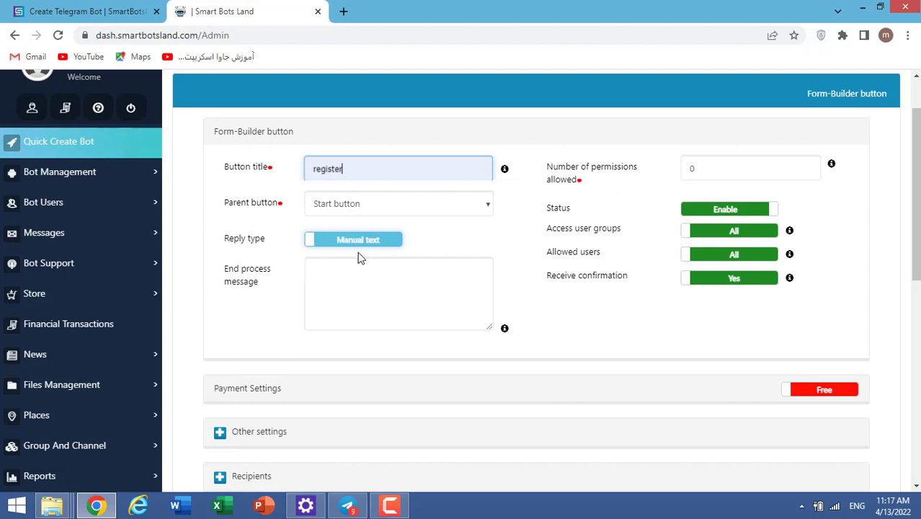
{"action": "left_click", "coordinate": [333, 280]}
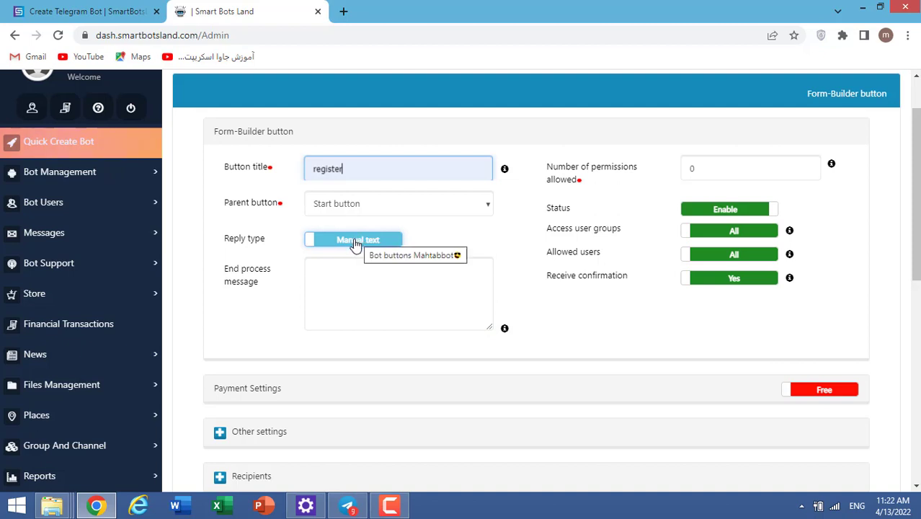
{"action": "left_click", "coordinate": [367, 245]}
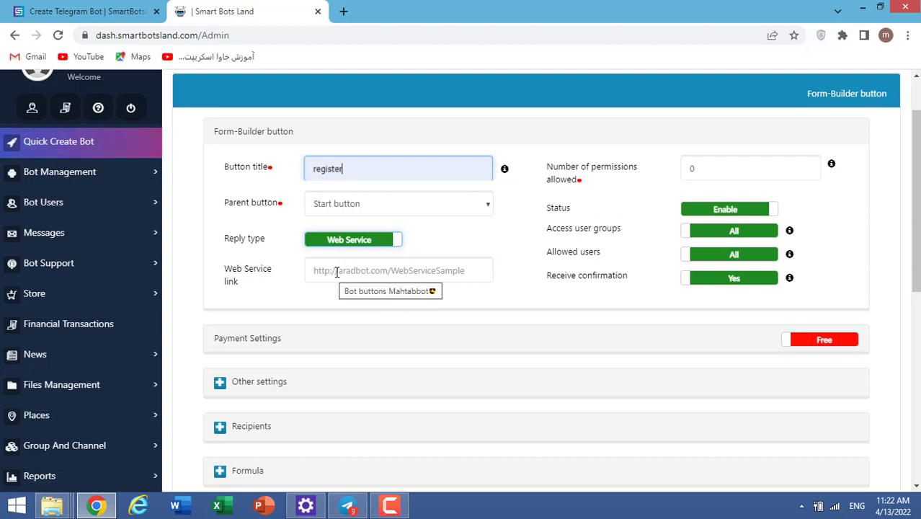
{"action": "left_click", "coordinate": [366, 271]}
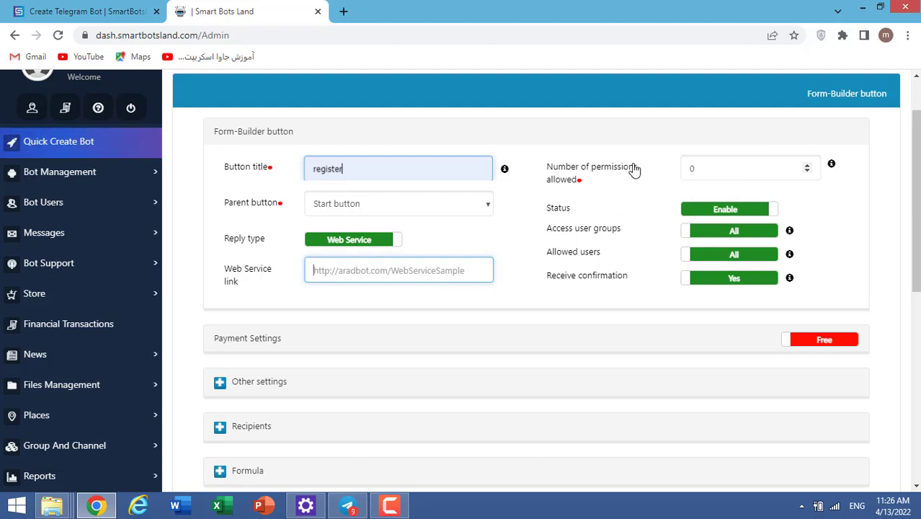
- Set the number of permissions to 1, the status to Disable, and limit access to Allowed groups and Registered users
{"action": "left_click", "coordinate": [805, 162]}
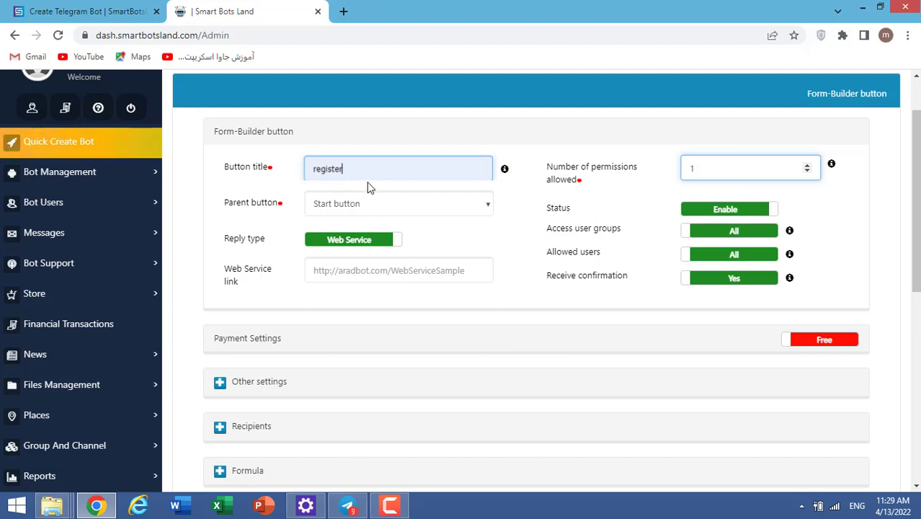
{"action": "left_click", "coordinate": [725, 209]}
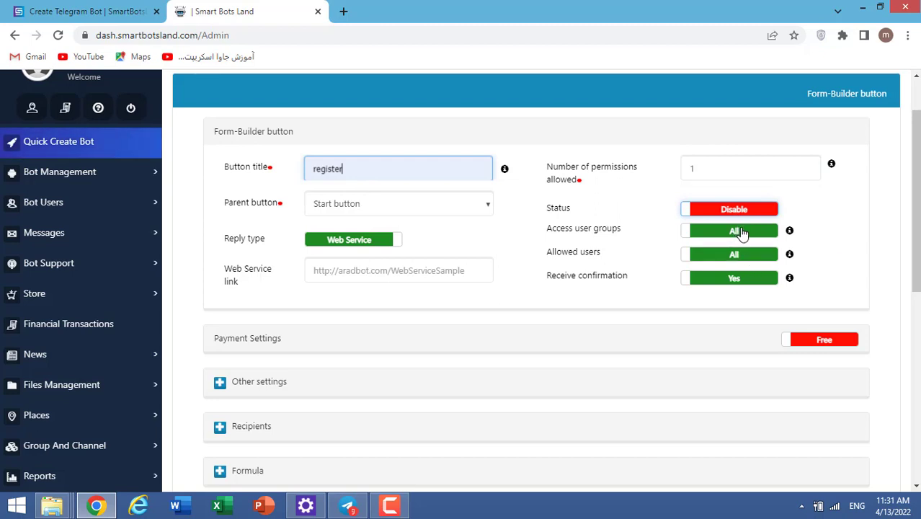
{"action": "left_click", "coordinate": [741, 232]}
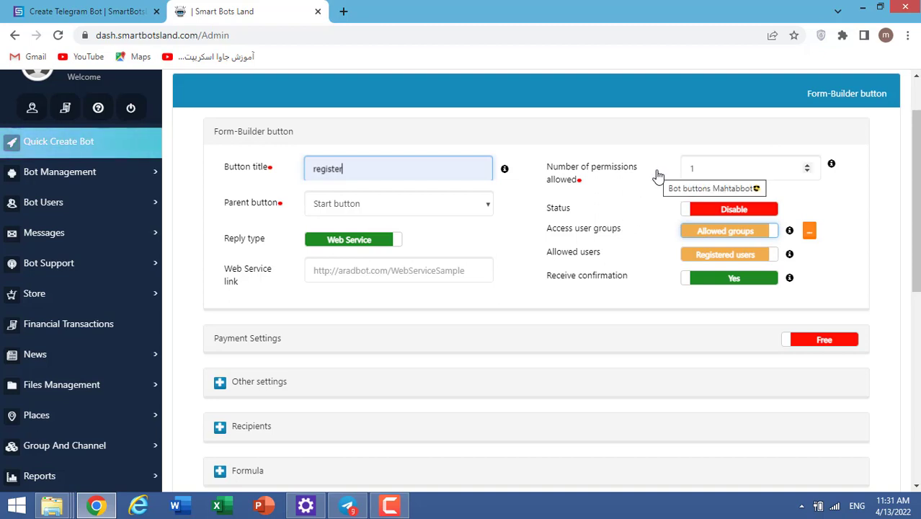
{"action": "left_click", "coordinate": [706, 234]}
{"action": "left_click", "coordinate": [757, 253]}
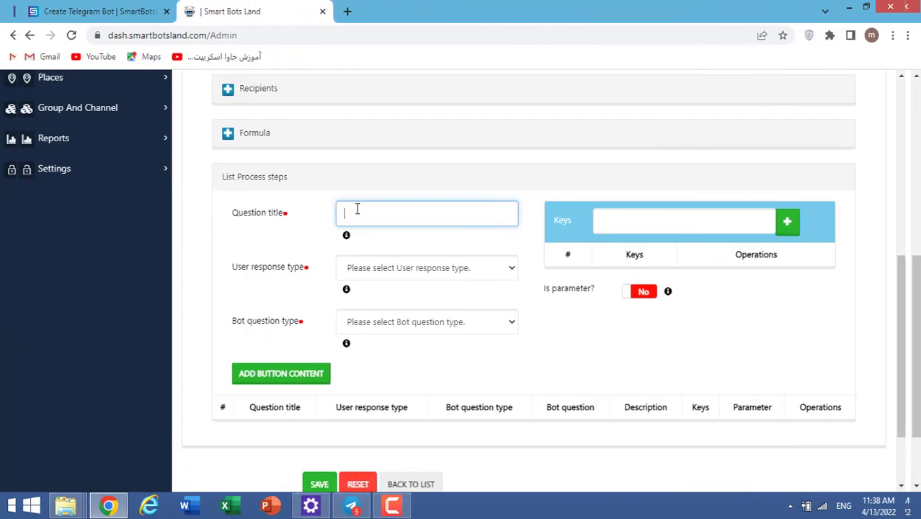
- Enter "full name" as the question title in the process steps and set its user response type to Message
{"action": "left_click", "coordinate": [351, 219]}
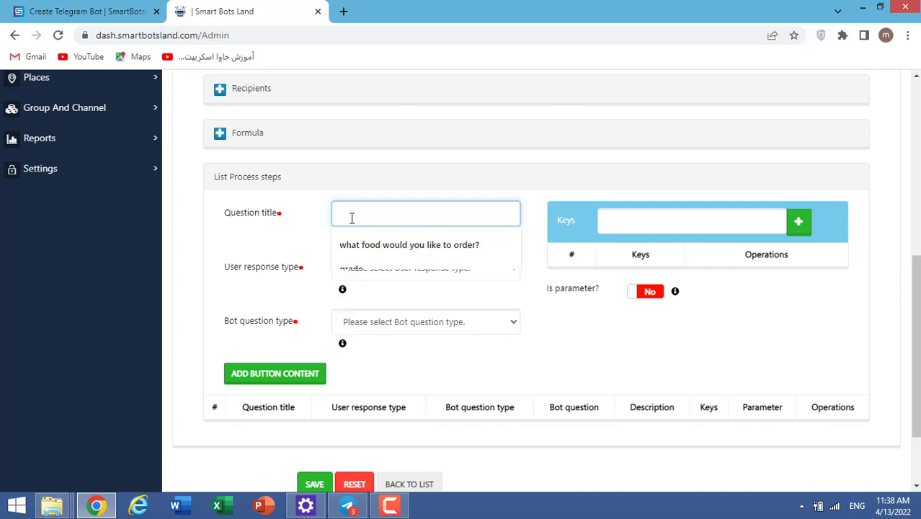
{"action": "type", "text": "fu"}
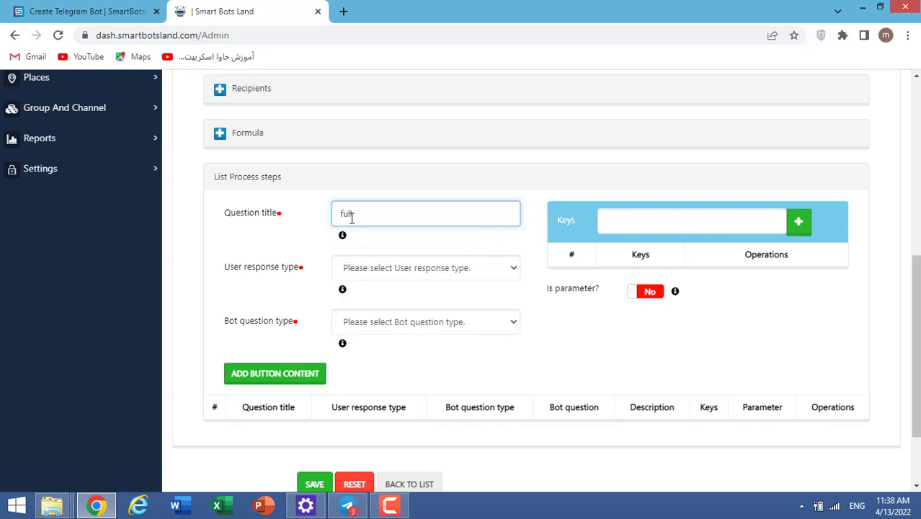
{"action": "type", "text": "llname"}
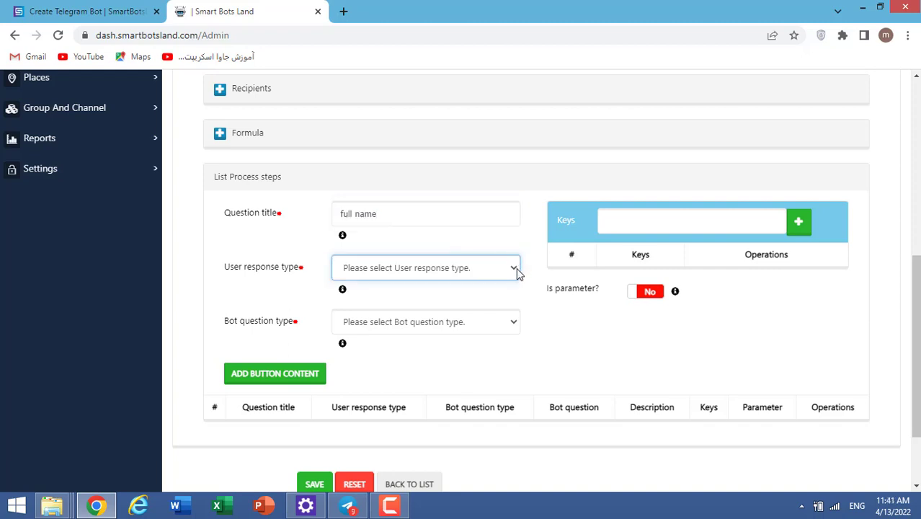
{"action": "left_click", "coordinate": [513, 269]}
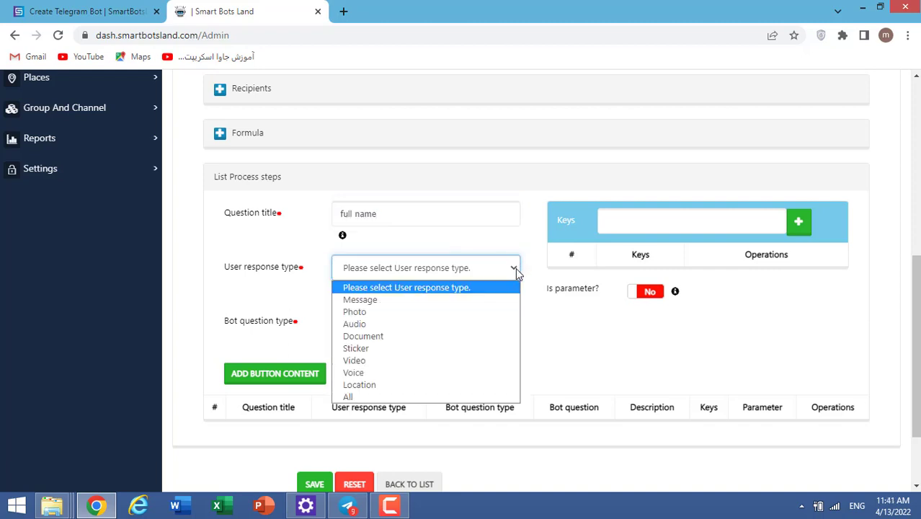
{"action": "left_click", "coordinate": [489, 300]}
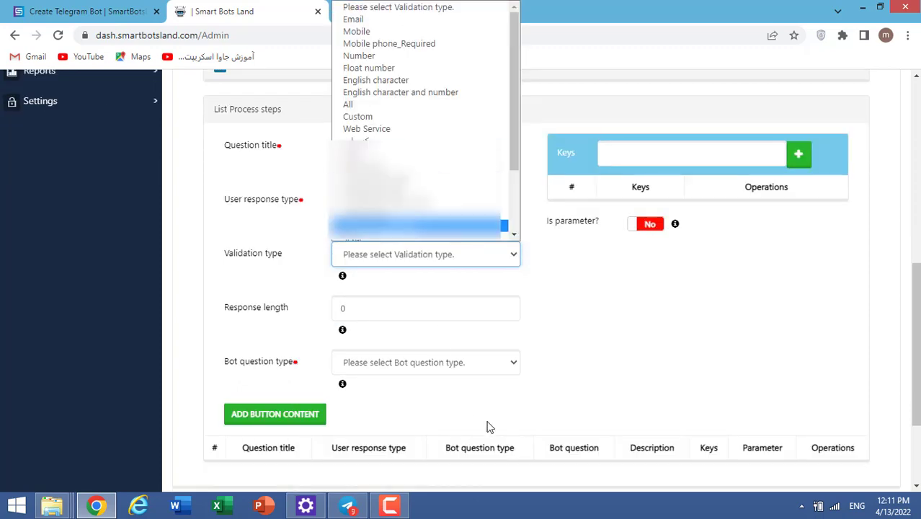
- Set the validation type of the "full name" question to English character
{"action": "left_click", "coordinate": [415, 309]}
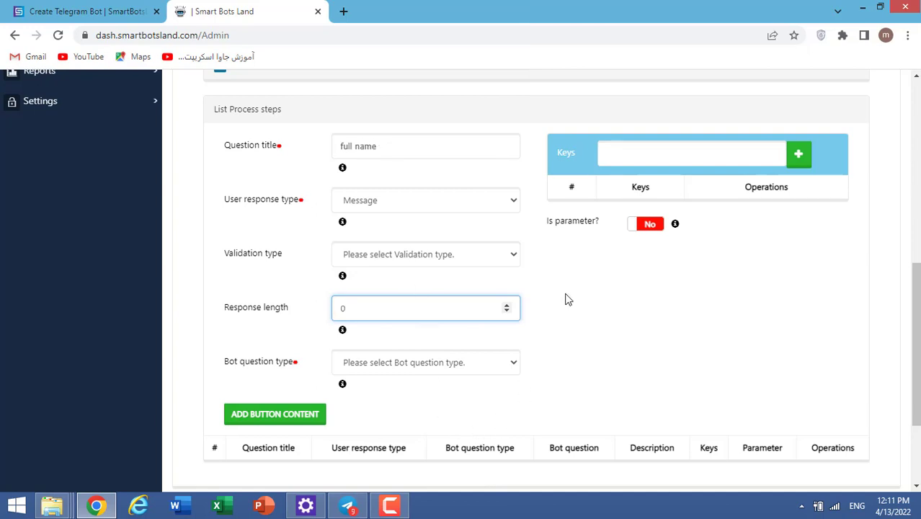
{"action": "left_click", "coordinate": [514, 260]}
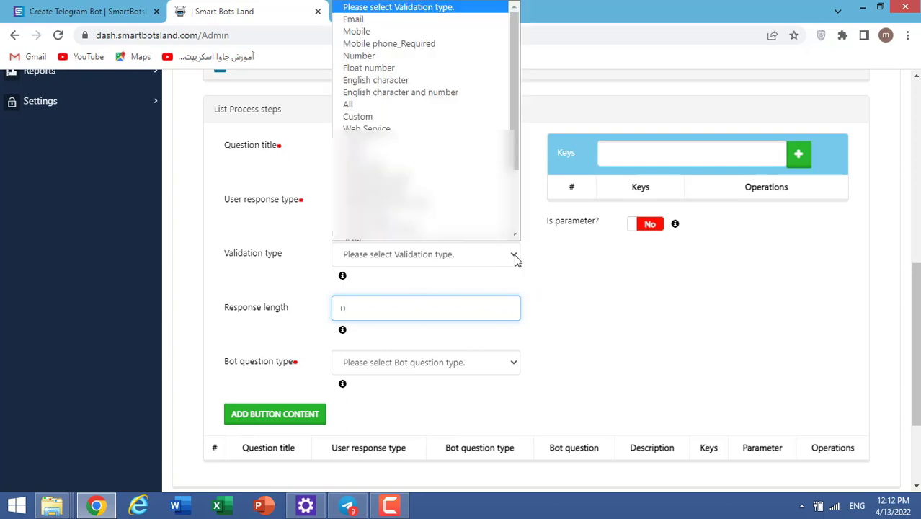
{"action": "left_click", "coordinate": [396, 81]}
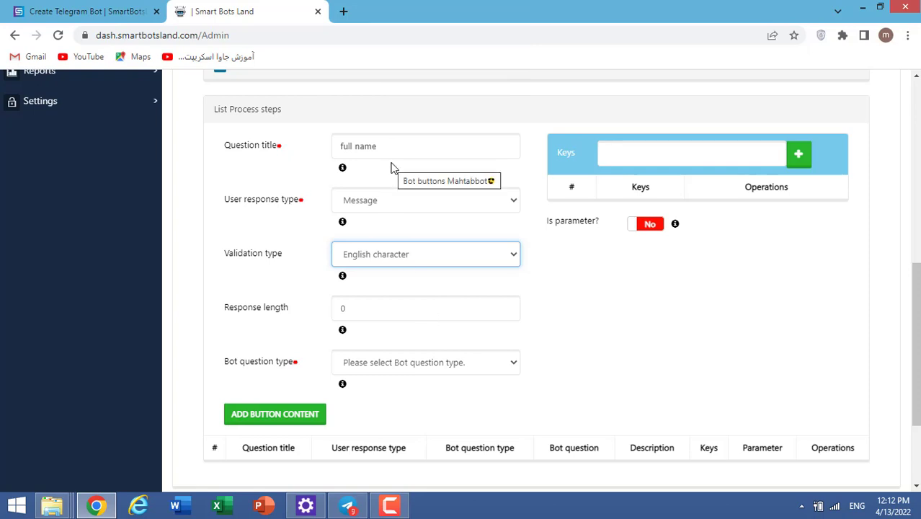
{"action": "left_click", "coordinate": [514, 256]}
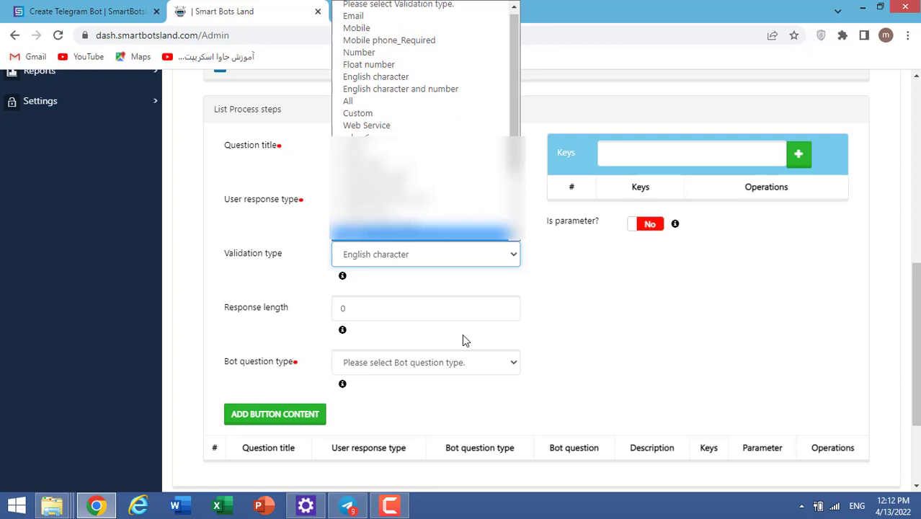
{"action": "left_click", "coordinate": [418, 287]}
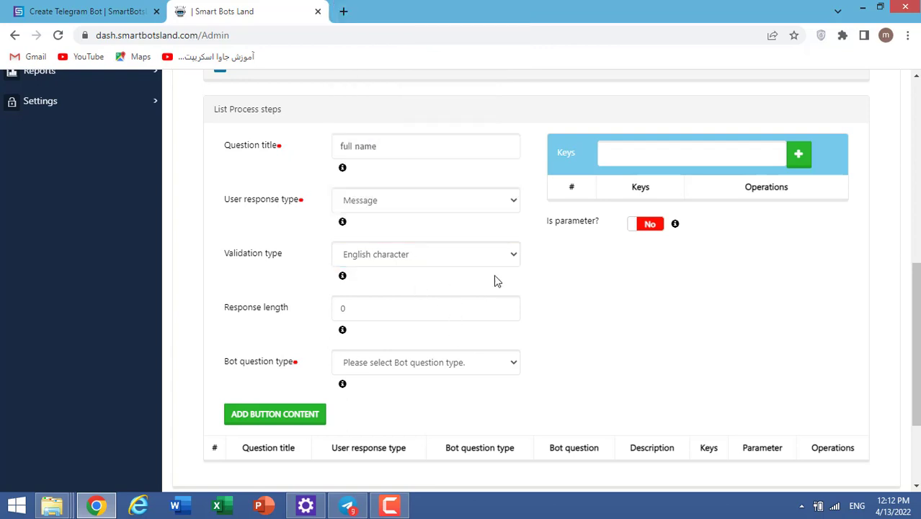
- Try a higher response length for the "full name" question and return it to 0
{"action": "scroll", "coordinate": [274, 238], "scroll_direction": "down", "scroll_amount": 1}
{"action": "scroll", "coordinate": [274, 238], "scroll_direction": "down", "scroll_amount": 1}
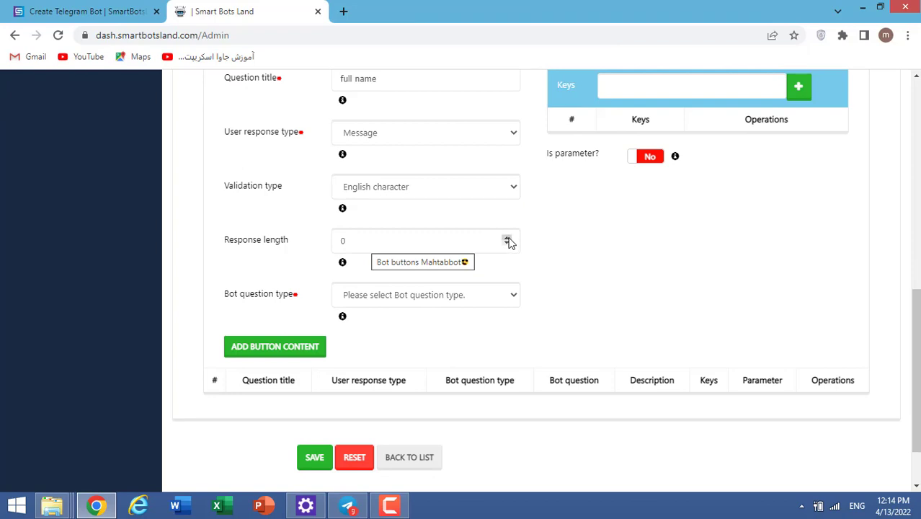
{"action": "double_click", "coordinate": [507, 238]}
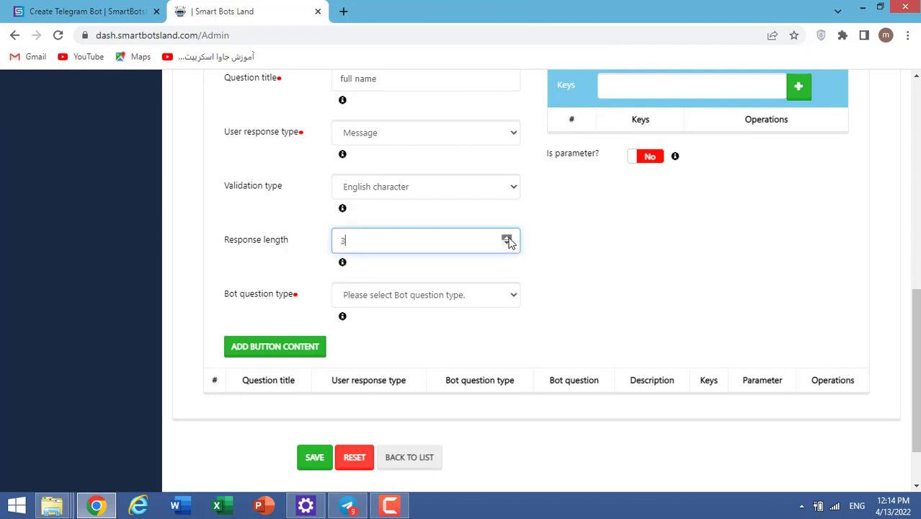
{"action": "left_click", "coordinate": [508, 238]}
{"action": "double_click", "coordinate": [507, 244]}
{"action": "left_click", "coordinate": [507, 245]}
{"action": "left_click", "coordinate": [565, 227]}
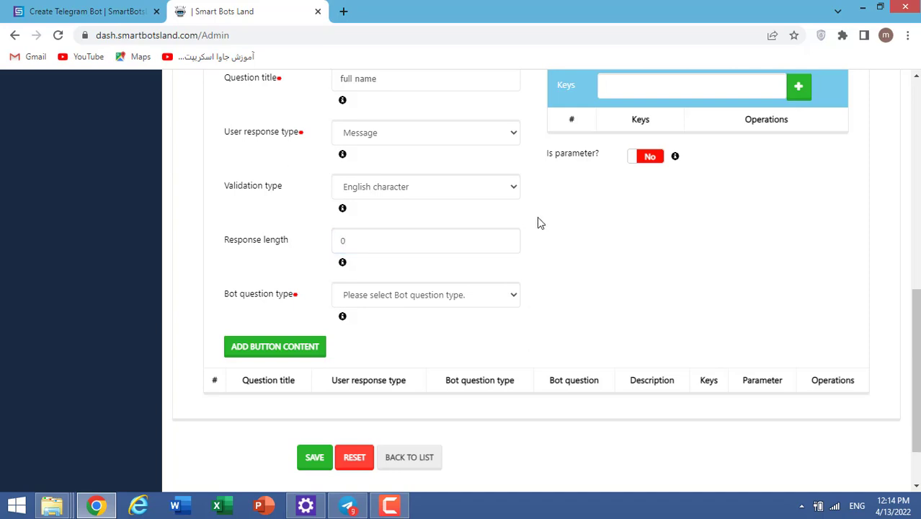
- Set the "full name" question's bot question type to Message with the text "what is your name?" and add it to the process steps
{"action": "scroll", "coordinate": [272, 351], "scroll_direction": "up", "scroll_amount": 1}
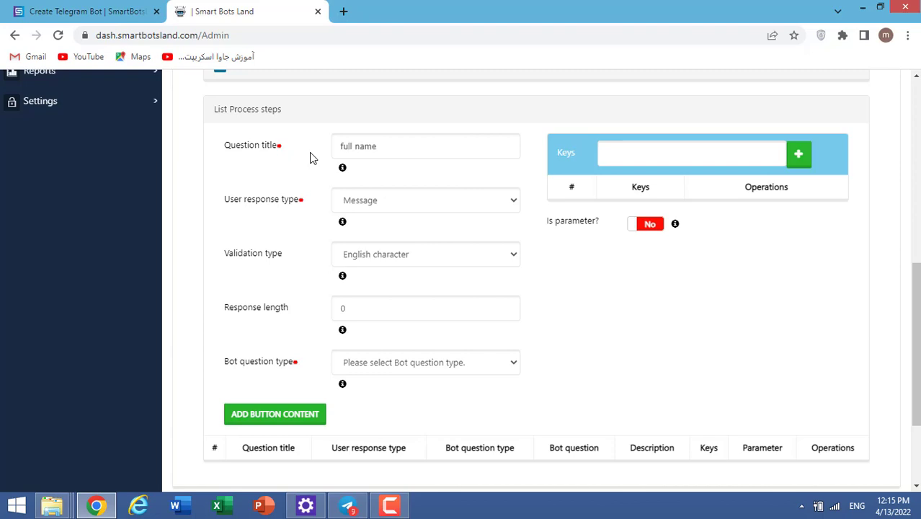
{"action": "scroll", "coordinate": [389, 238], "scroll_direction": "down", "scroll_amount": 1}
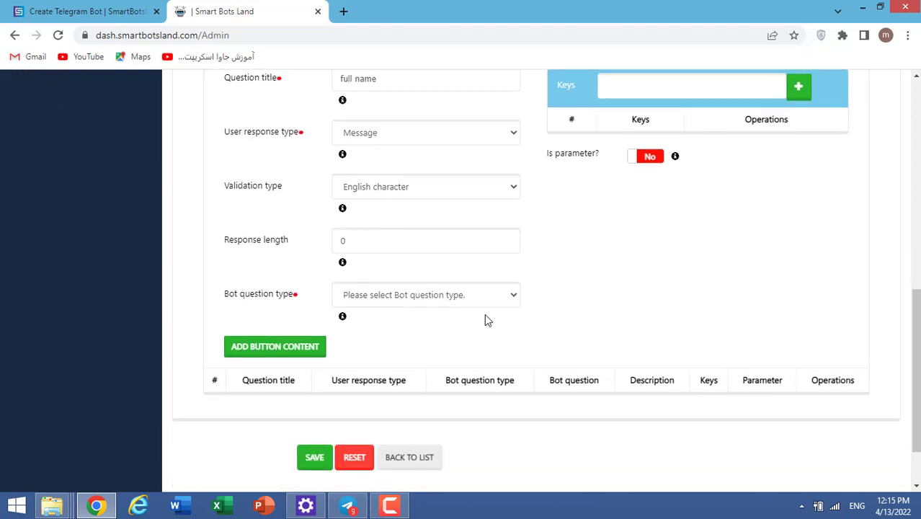
{"action": "left_click", "coordinate": [514, 295]}
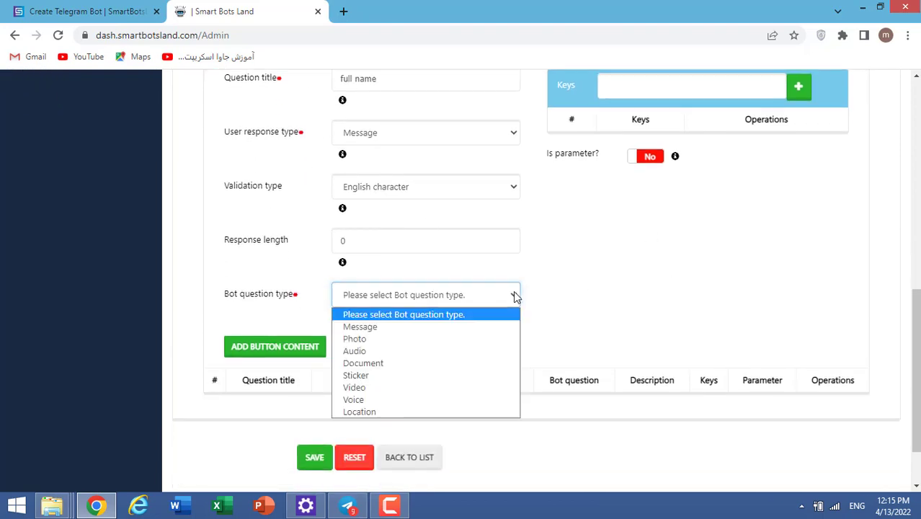
{"action": "left_click", "coordinate": [509, 328]}
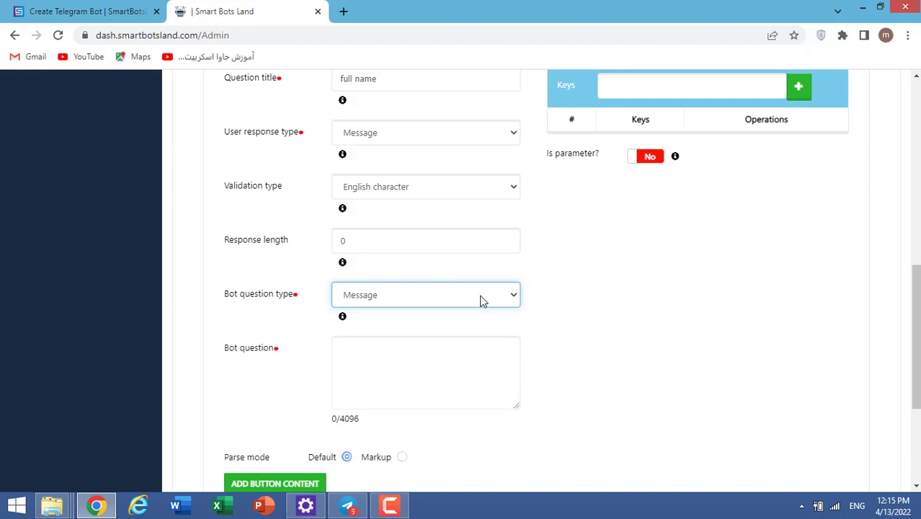
{"action": "left_click", "coordinate": [354, 355]}
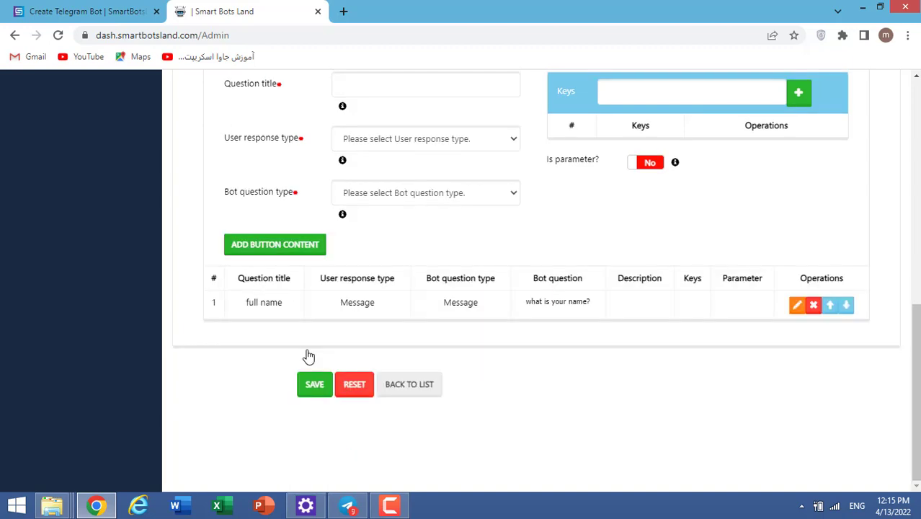
- Fill in a "course title" question with Message types, English character validation and the bot question "please select the course you need"
{"action": "scroll", "coordinate": [510, 151], "scroll_direction": "up", "scroll_amount": 3}
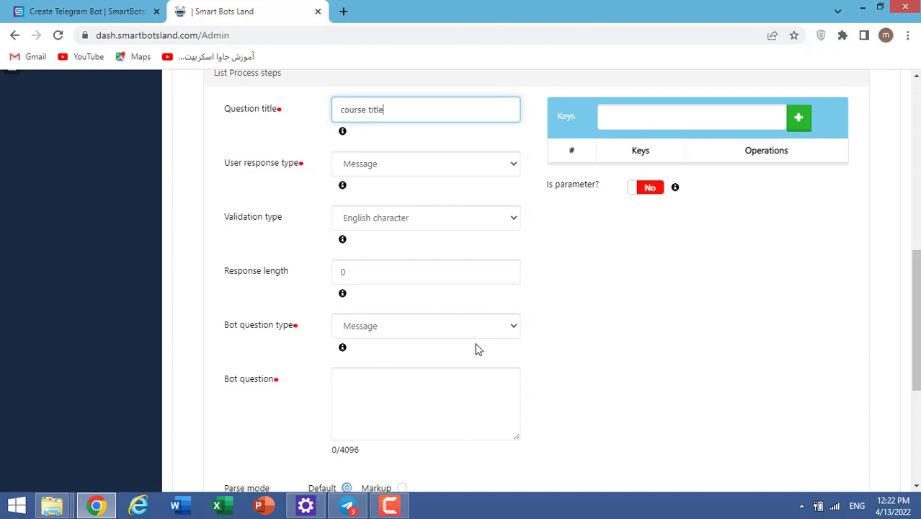
{"action": "scroll", "coordinate": [461, 350], "scroll_direction": "down", "scroll_amount": 1}
{"action": "left_click", "coordinate": [357, 337]}
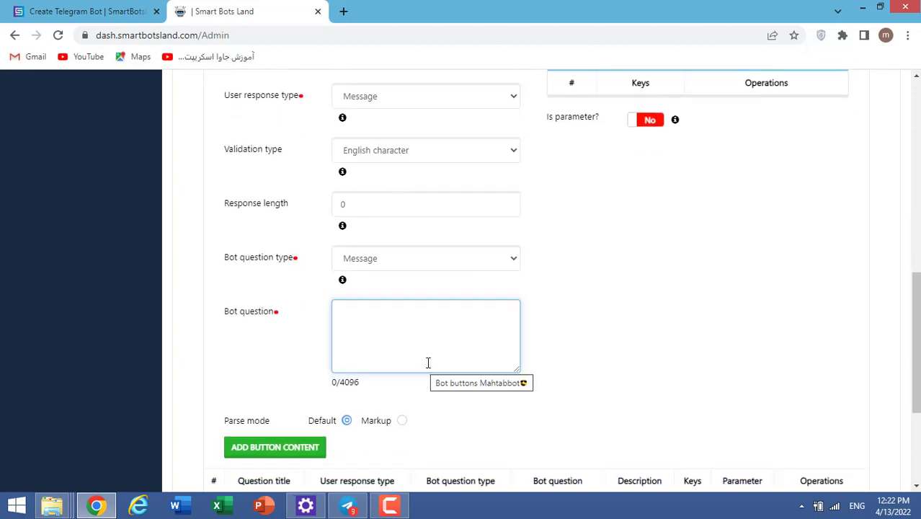
{"action": "type", "text": "plea"}
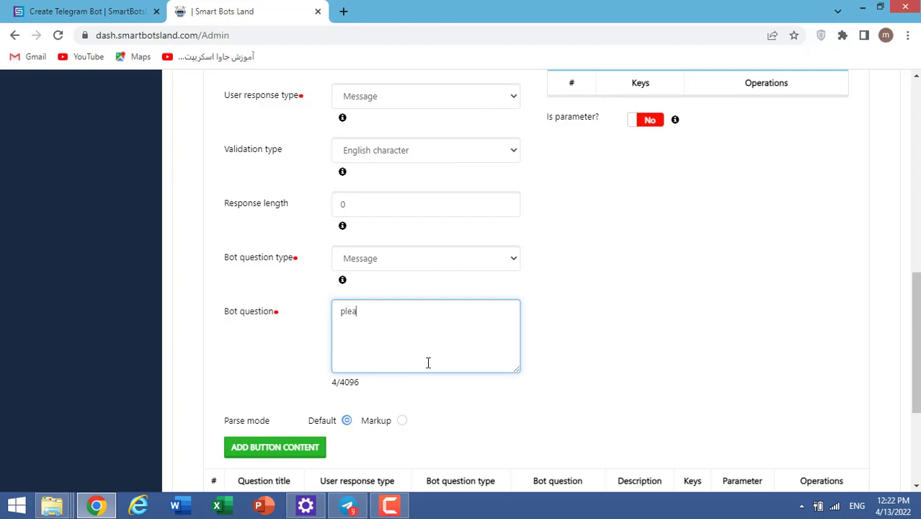
{"action": "type", "text": "se select the course you need"}
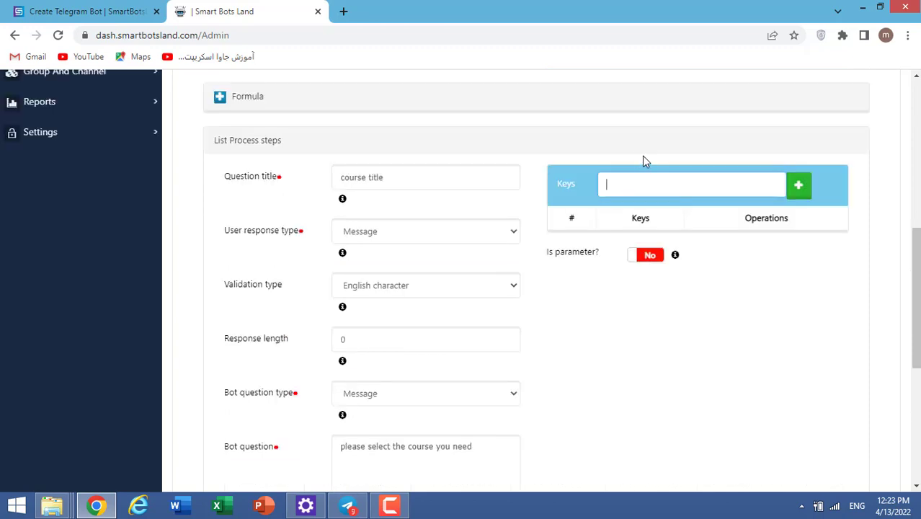
- Create the keys php, android and c++ for the "course title" question and add the question to the process steps
{"action": "type", "text": "php"}
{"action": "left_click", "coordinate": [798, 184]}
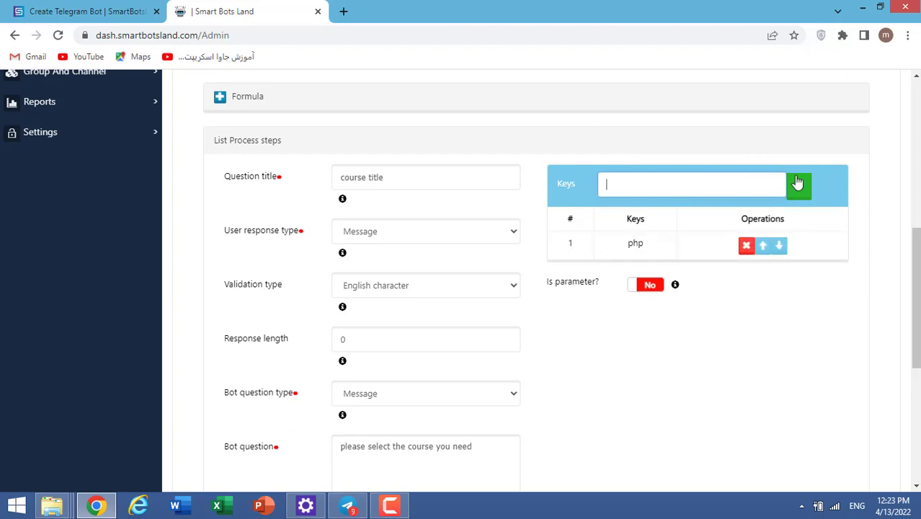
{"action": "type", "text": "android"}
{"action": "left_click", "coordinate": [800, 186]}
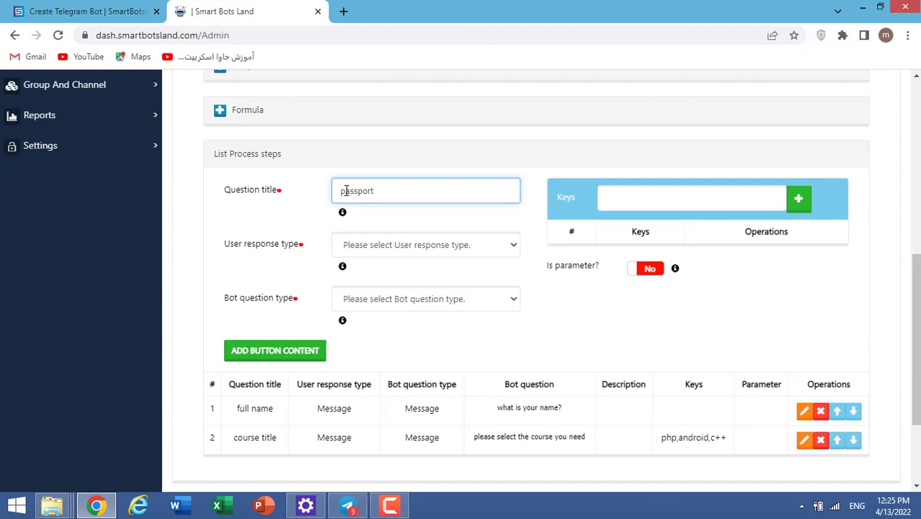
- Add the "passport" question with user response type Photo, bot question type Message and the text "please send your passport photo"
{"action": "left_click", "coordinate": [513, 246]}
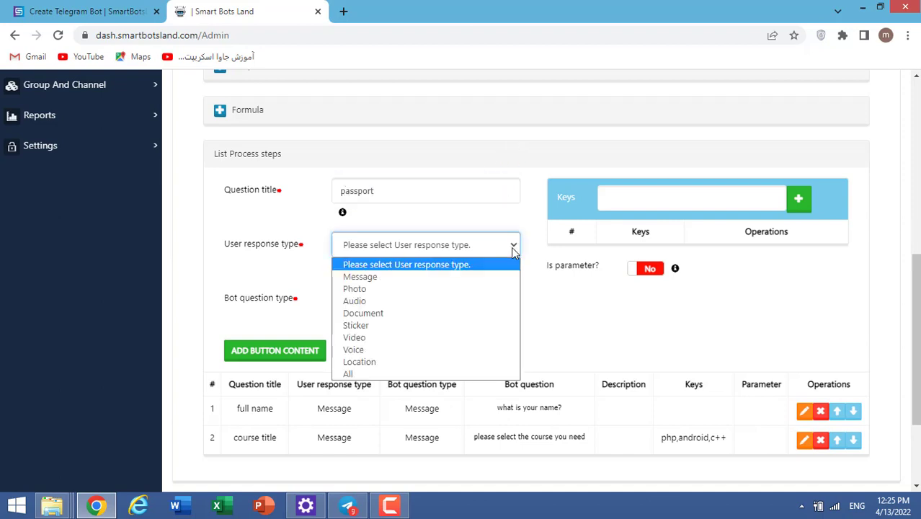
{"action": "left_click", "coordinate": [479, 289]}
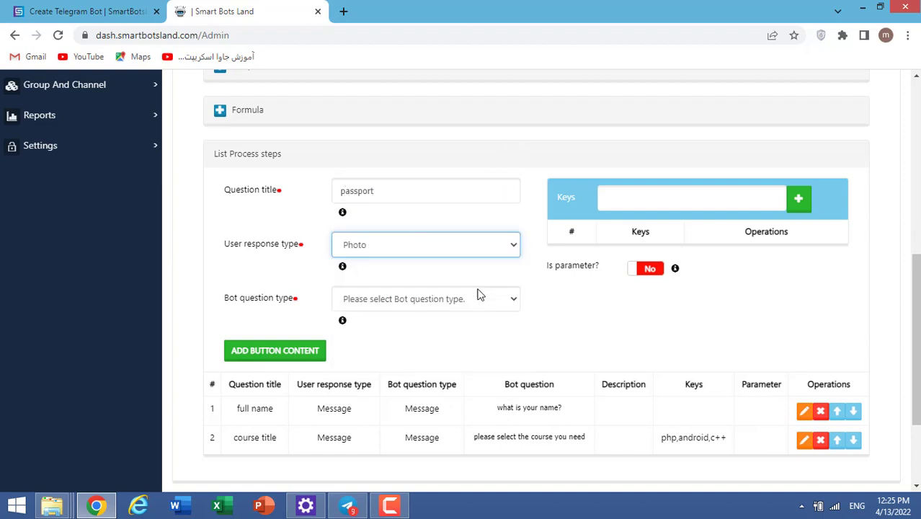
{"action": "scroll", "coordinate": [490, 259], "scroll_direction": "down", "scroll_amount": 1}
{"action": "left_click", "coordinate": [511, 232]}
{"action": "left_click", "coordinate": [507, 263]}
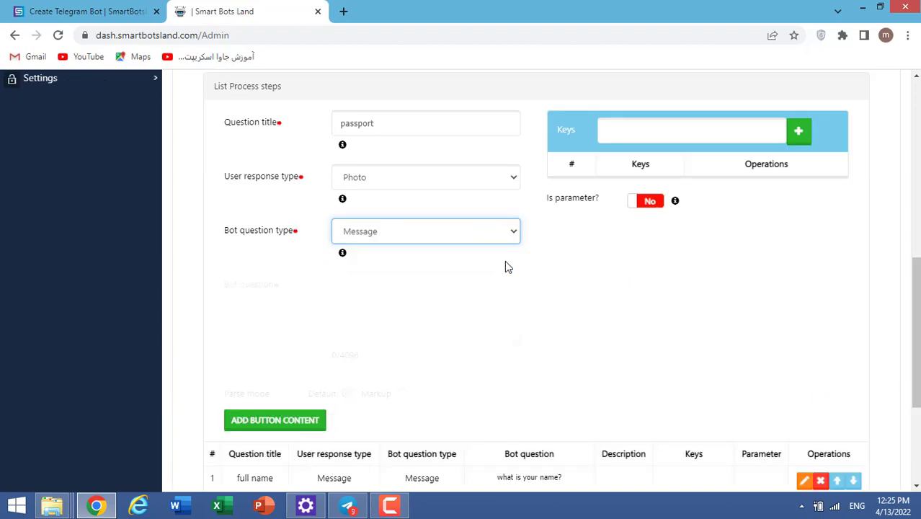
{"action": "left_click", "coordinate": [348, 280]}
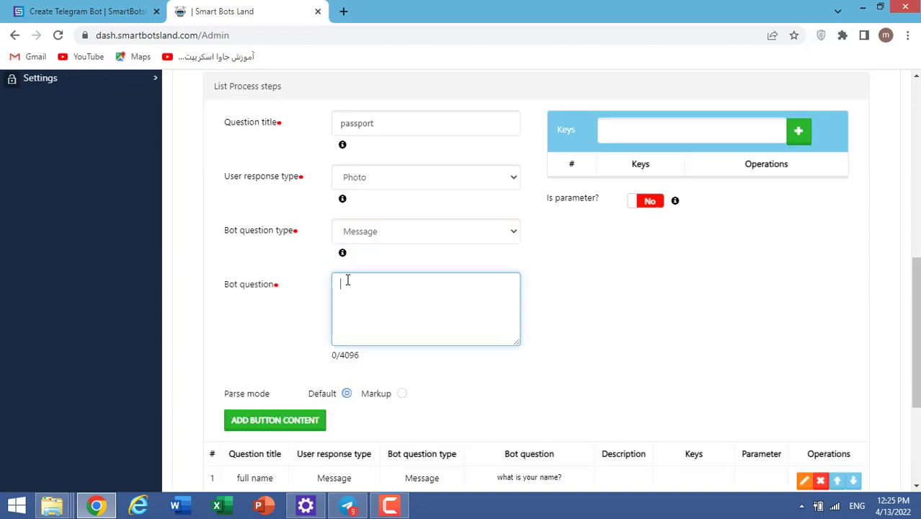
{"action": "type", "text": "please send yo"}
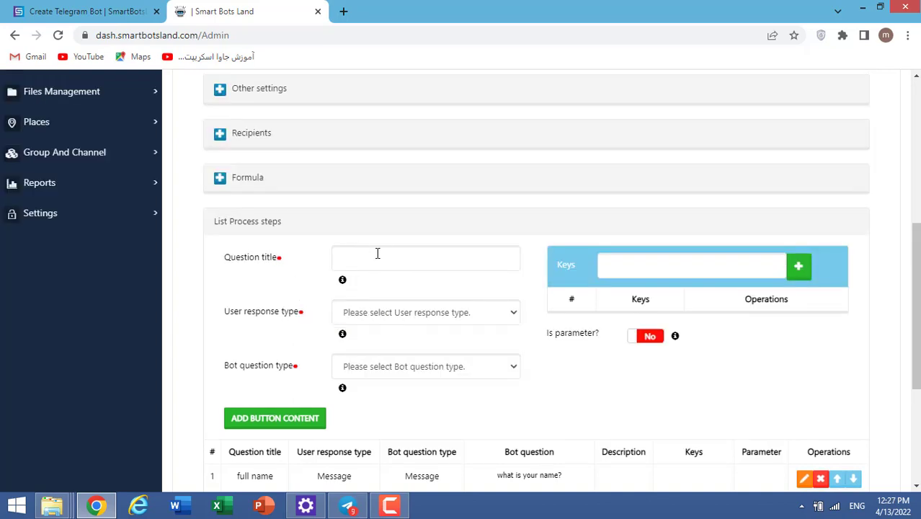
- Enter "photo" as the title of a new question and set its user response type to All
{"action": "type", "text": "p"}
{"action": "type", "text": "hoto"}
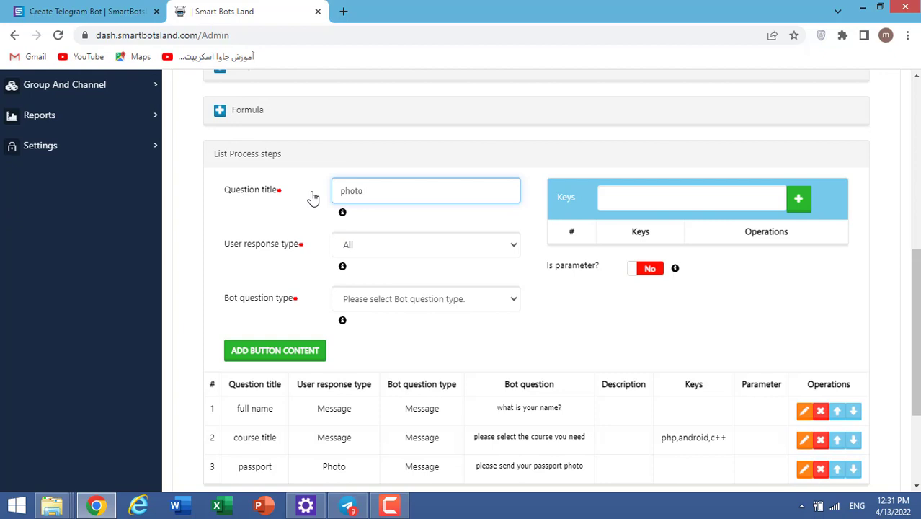
{"action": "left_click", "coordinate": [510, 247]}
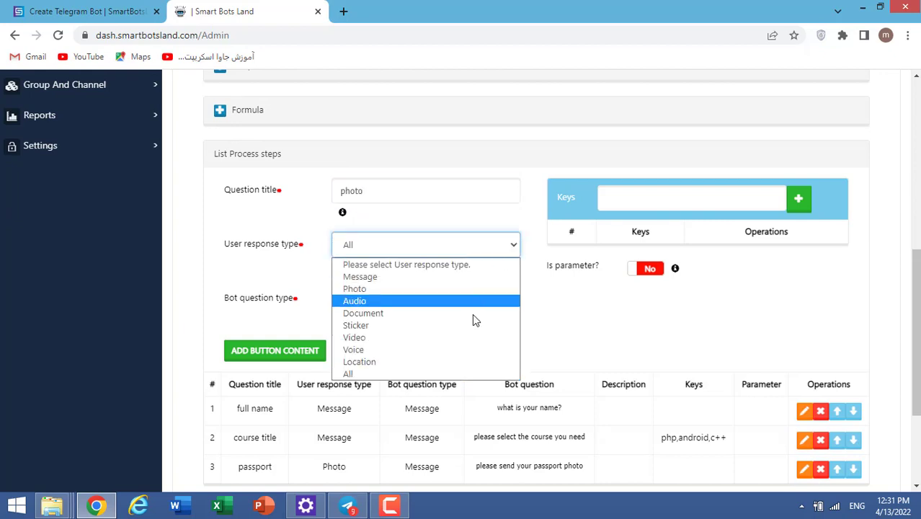
{"action": "left_click", "coordinate": [453, 374]}
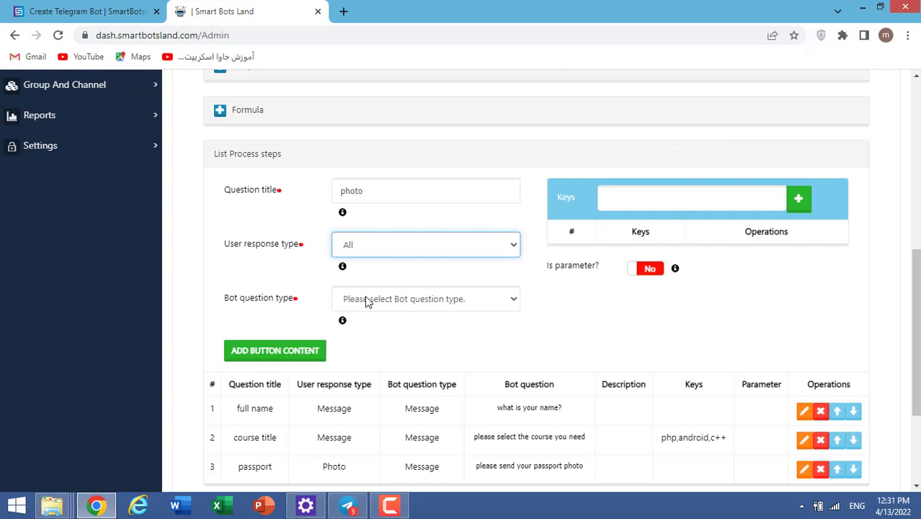
- Set the "photo" question's bot question type to Message and enter "please send the photo of yourself" as the bot question
{"action": "left_click", "coordinate": [514, 303]}
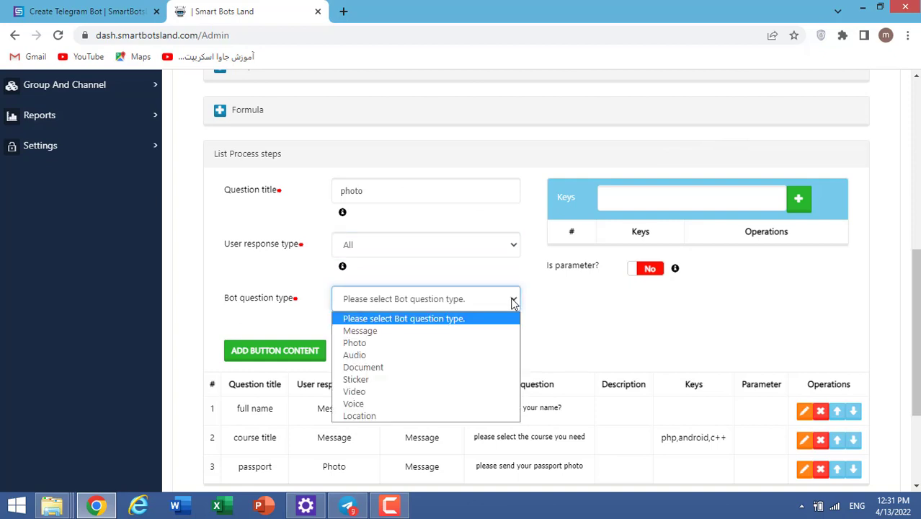
{"action": "left_click", "coordinate": [504, 328]}
{"action": "scroll", "coordinate": [501, 312], "scroll_direction": "down", "scroll_amount": 1}
{"action": "scroll", "coordinate": [500, 311], "scroll_direction": "down", "scroll_amount": 2}
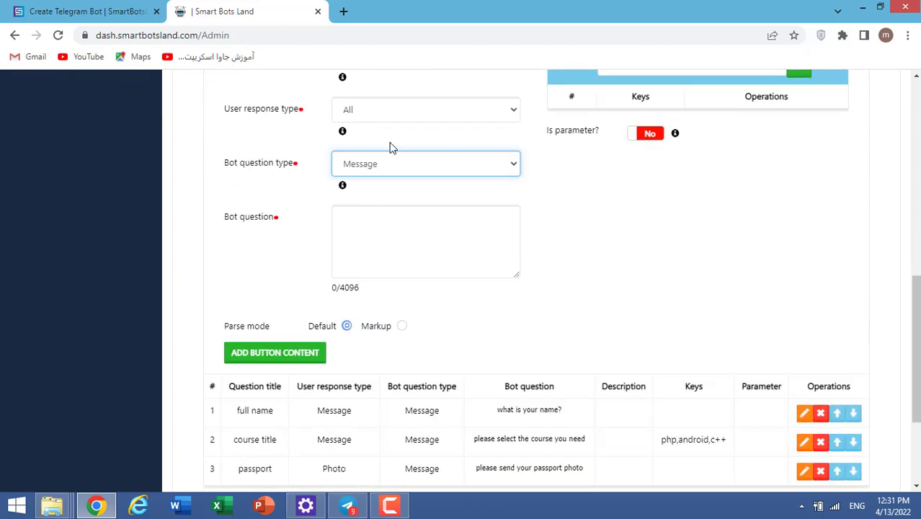
{"action": "left_click", "coordinate": [370, 225]}
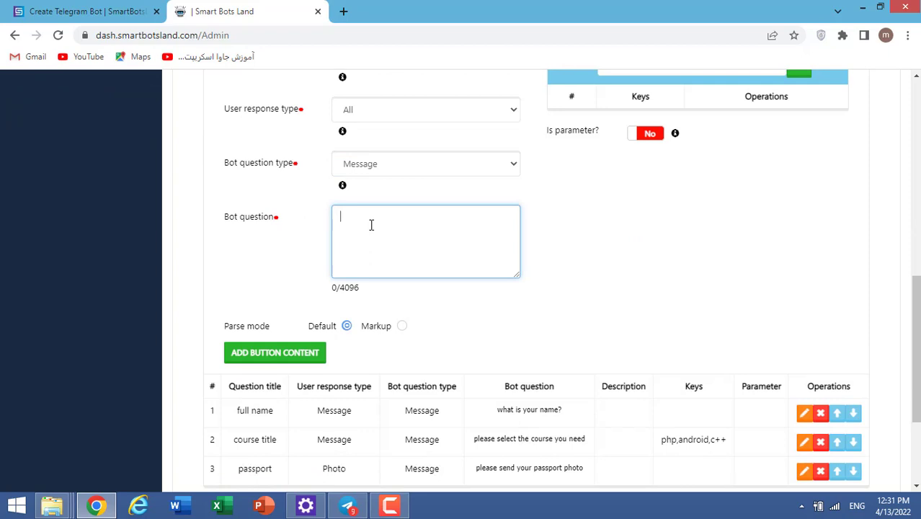
{"action": "type", "text": "please send the photo of yourself"}
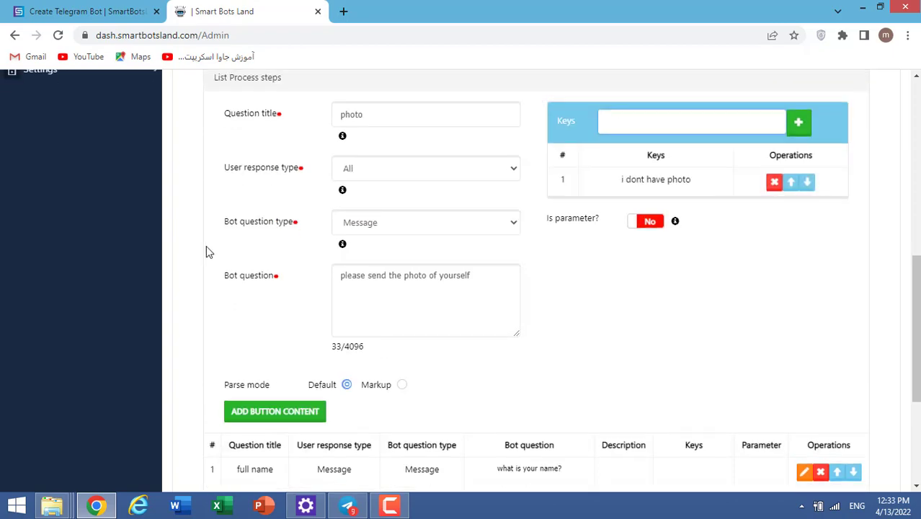
- Add the "photo" question with the key "i dont have photo" to the process steps
{"action": "scroll", "coordinate": [209, 252], "scroll_direction": "down", "scroll_amount": 1}
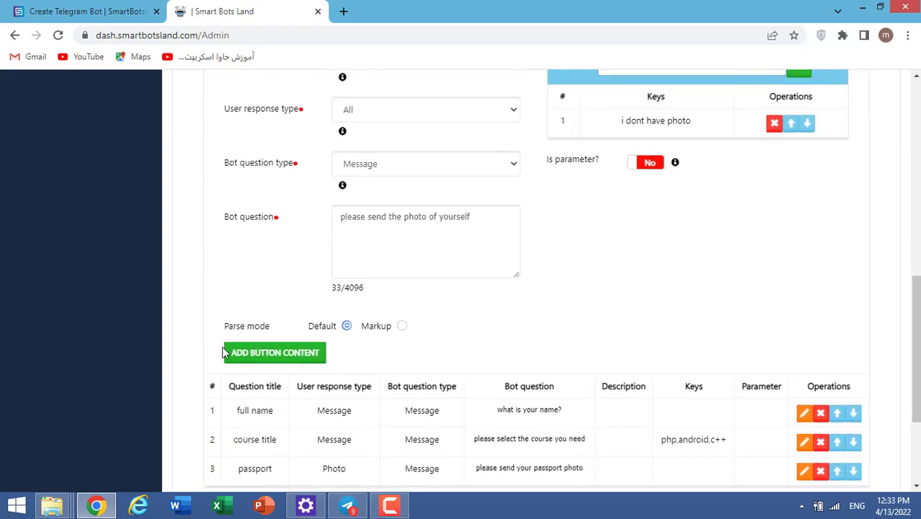
{"action": "left_click", "coordinate": [286, 361]}
{"action": "scroll", "coordinate": [390, 228], "scroll_direction": "up", "scroll_amount": 2}
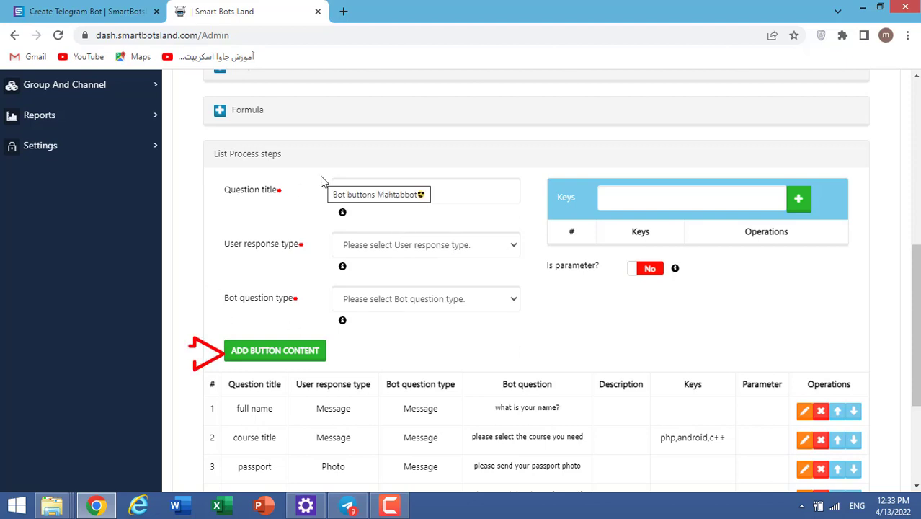
{"action": "scroll", "coordinate": [473, 217], "scroll_direction": "down", "scroll_amount": 1}
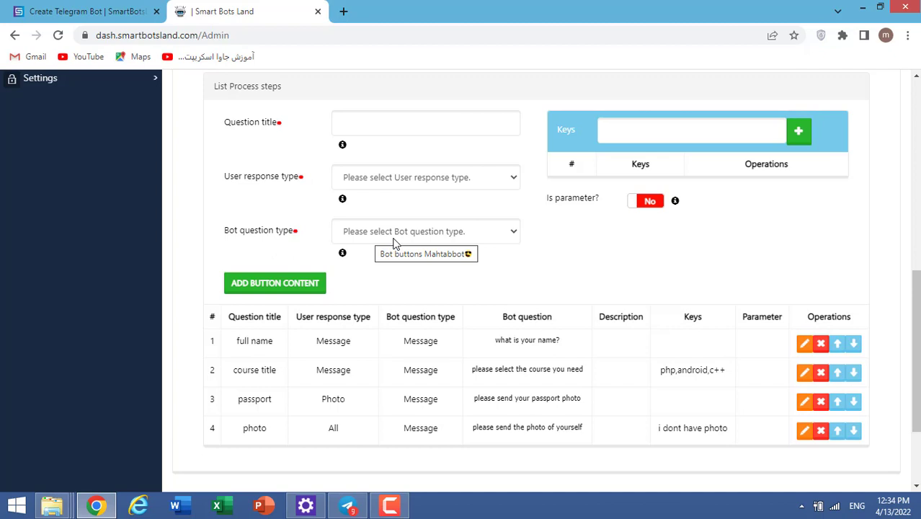
{"action": "scroll", "coordinate": [423, 119], "scroll_direction": "down", "scroll_amount": 2}
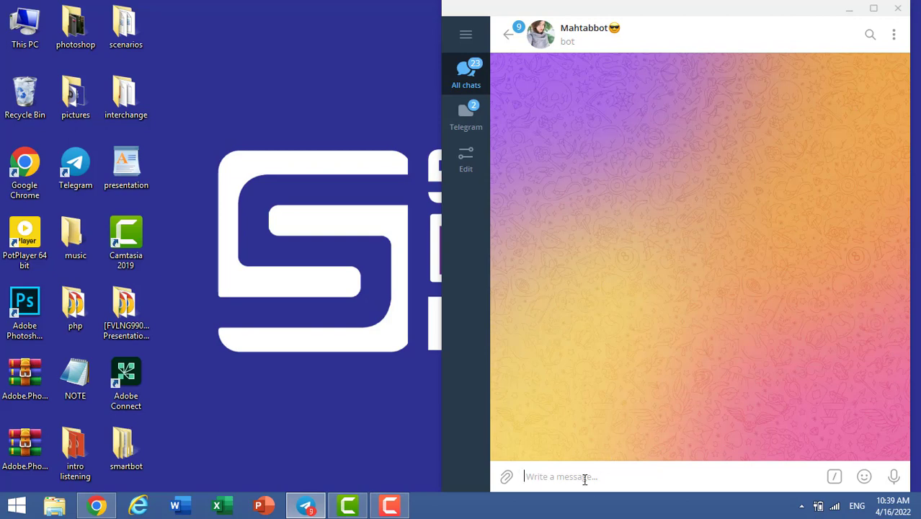
- Switch to the bot's chat in Telegram, start the bot with /start and choose training course
{"action": "type", "text": "/start"}
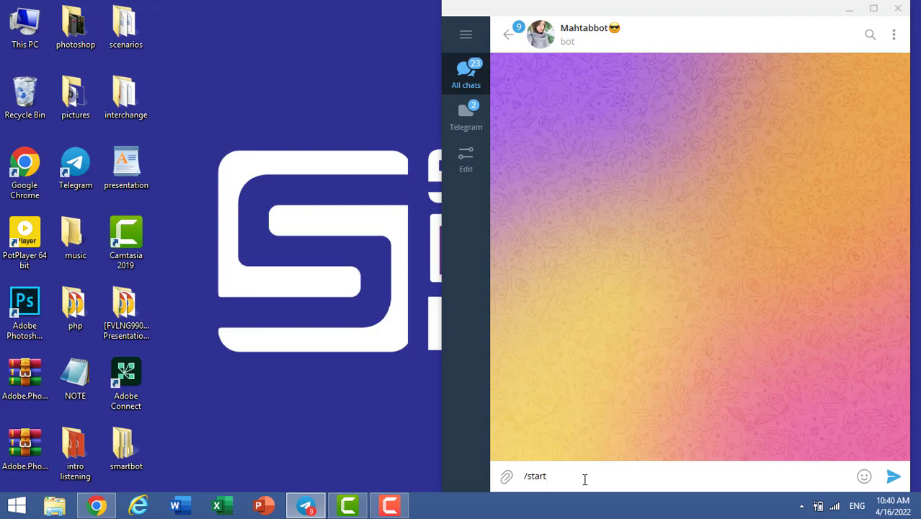
{"action": "key", "text": "Return"}
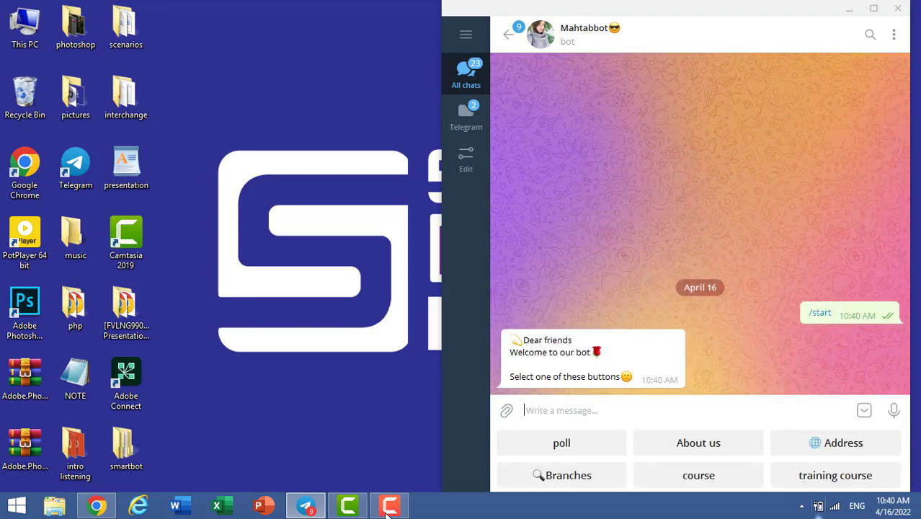
{"action": "left_click", "coordinate": [850, 476]}
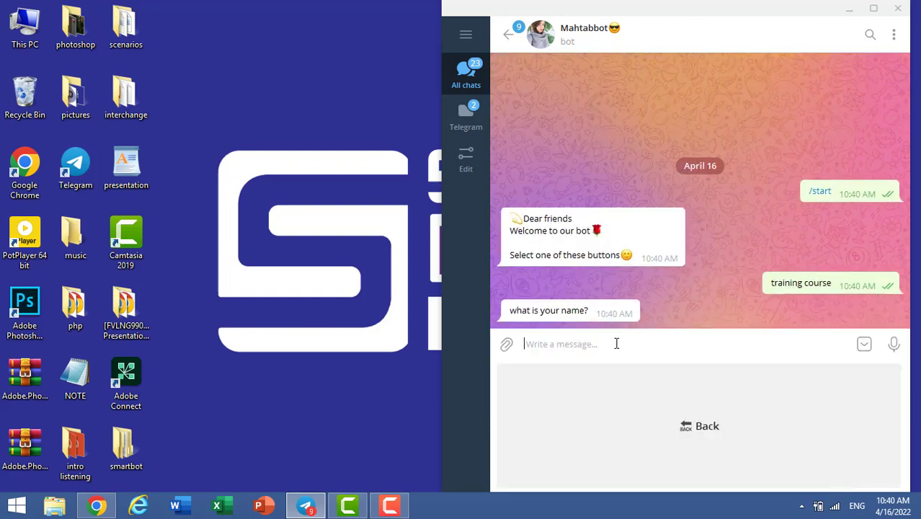
- Answer the bot's name question with a first name and choose php as the course
{"action": "type", "text": "sara"}
{"action": "left_click", "coordinate": [892, 344]}
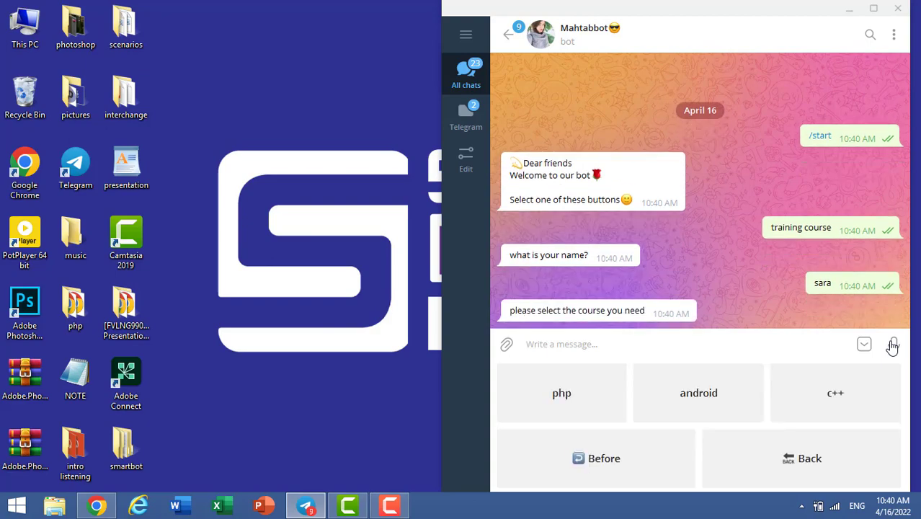
{"action": "left_click", "coordinate": [563, 399]}
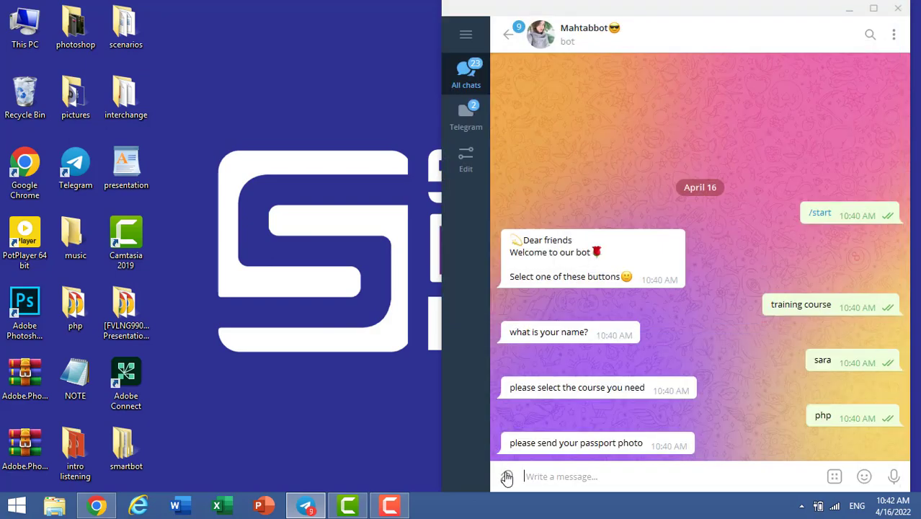
- Send the php logo image to the bot as the answer to the passport photo question
{"action": "left_click", "coordinate": [506, 478]}
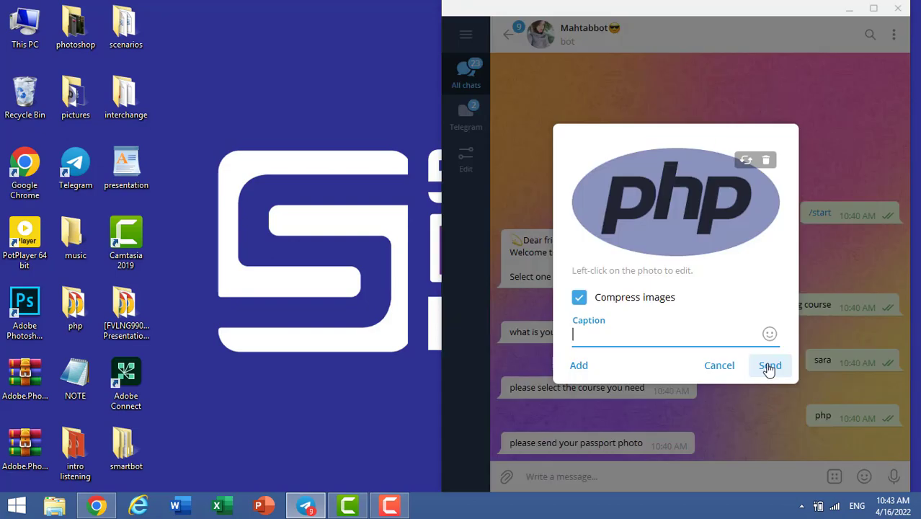
{"action": "left_click", "coordinate": [769, 367]}
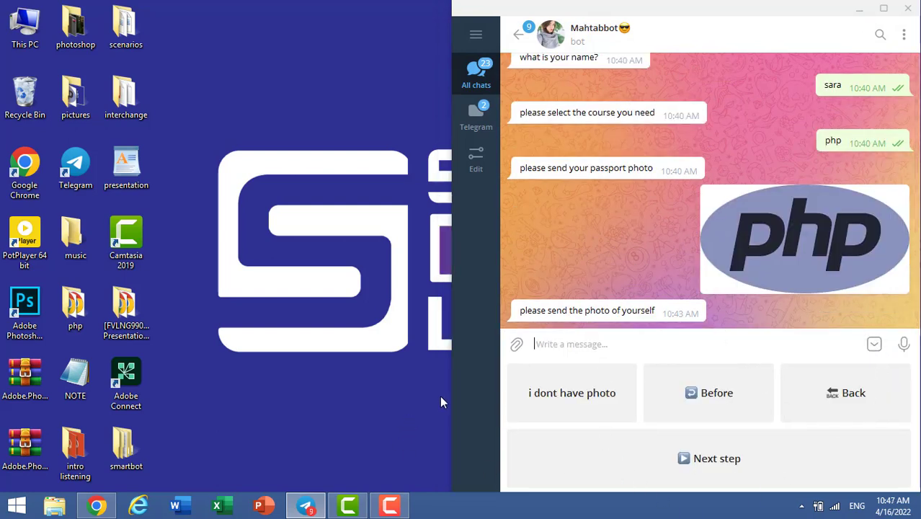
- Skip the bot's final photo question with Next step and confirm the summarised form information with Yes
{"action": "left_click", "coordinate": [516, 347]}
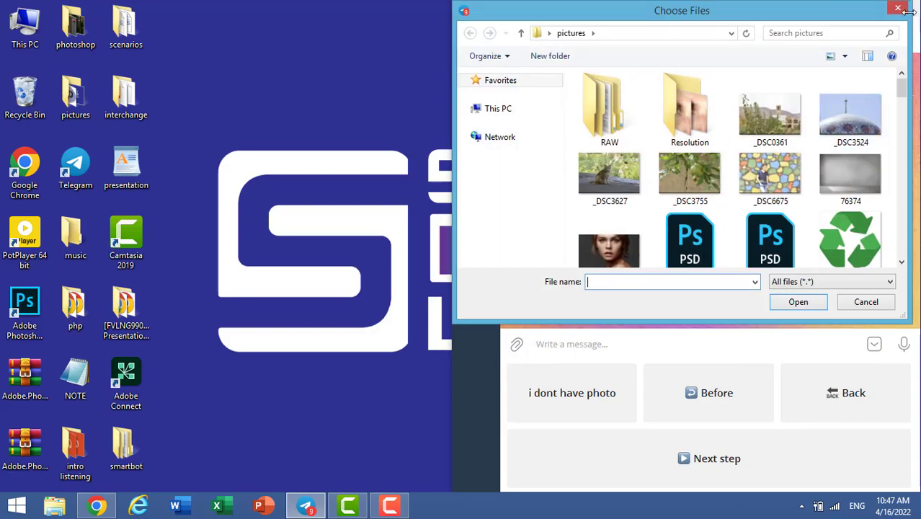
{"action": "left_click", "coordinate": [899, 9]}
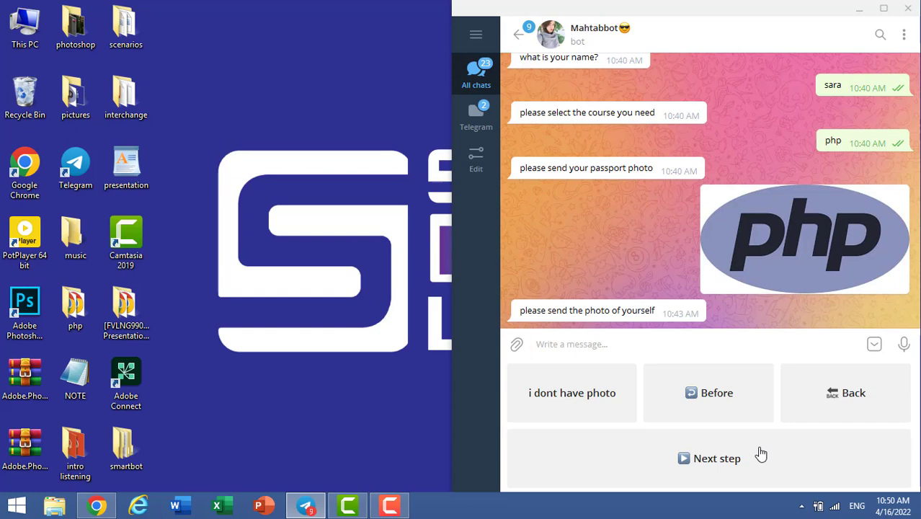
{"action": "left_click", "coordinate": [761, 454]}
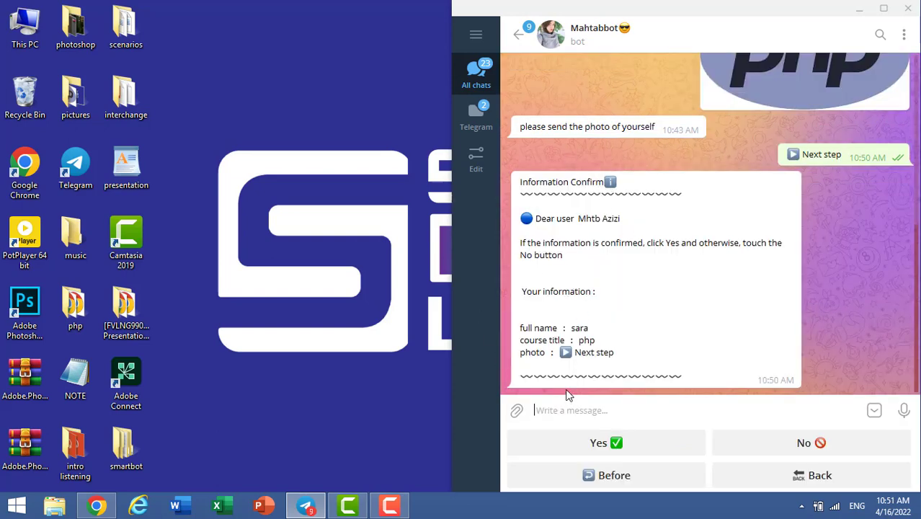
{"action": "left_click", "coordinate": [608, 445]}
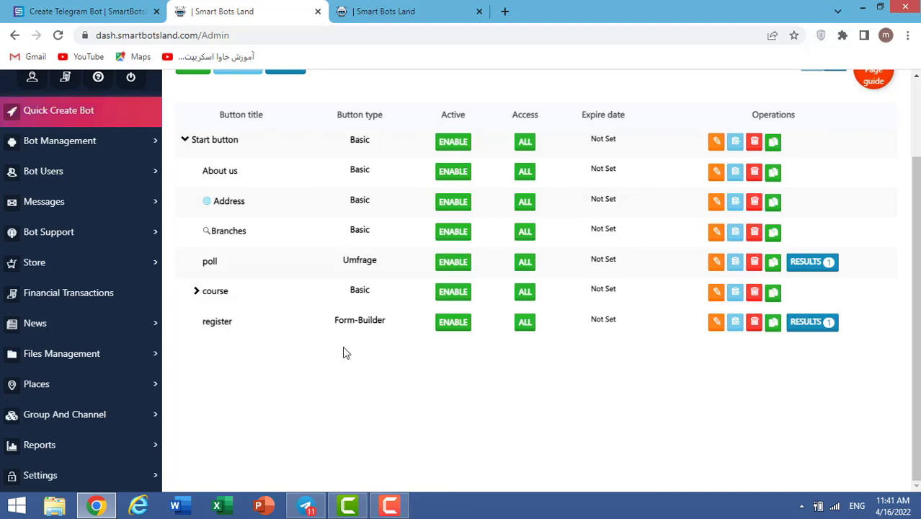
- In the Smart Bots Land dashboard, edit the register Form-Builder button, setting Payment Settings to Money and Type Get Money to Forced
{"action": "left_click", "coordinate": [716, 325]}
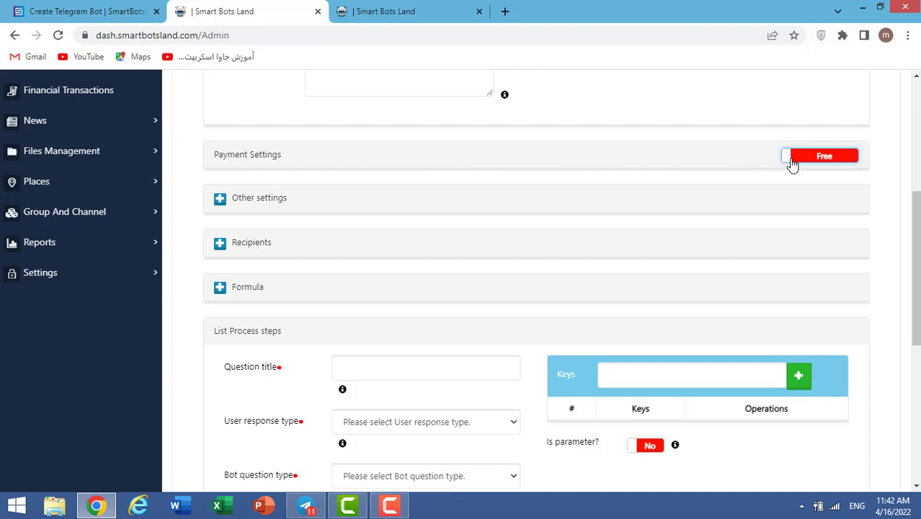
{"action": "left_click", "coordinate": [802, 158]}
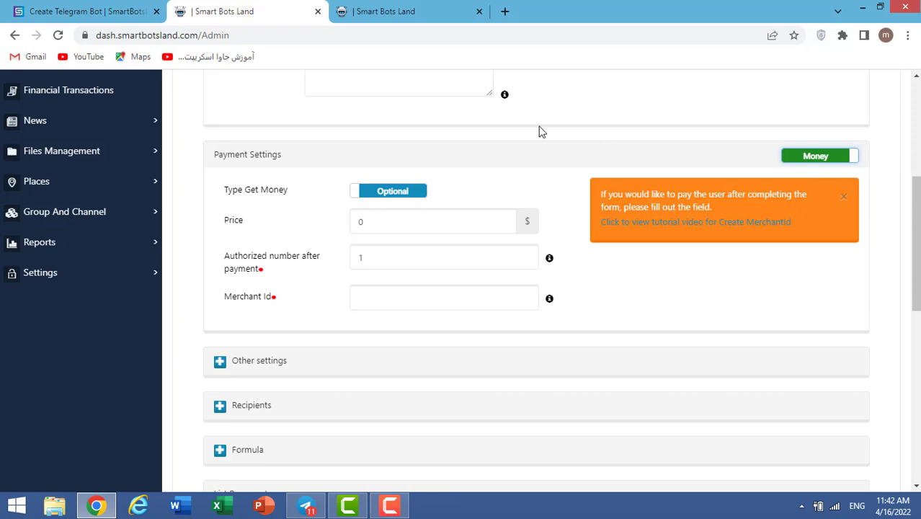
{"action": "scroll", "coordinate": [320, 123], "scroll_direction": "down", "scroll_amount": 1}
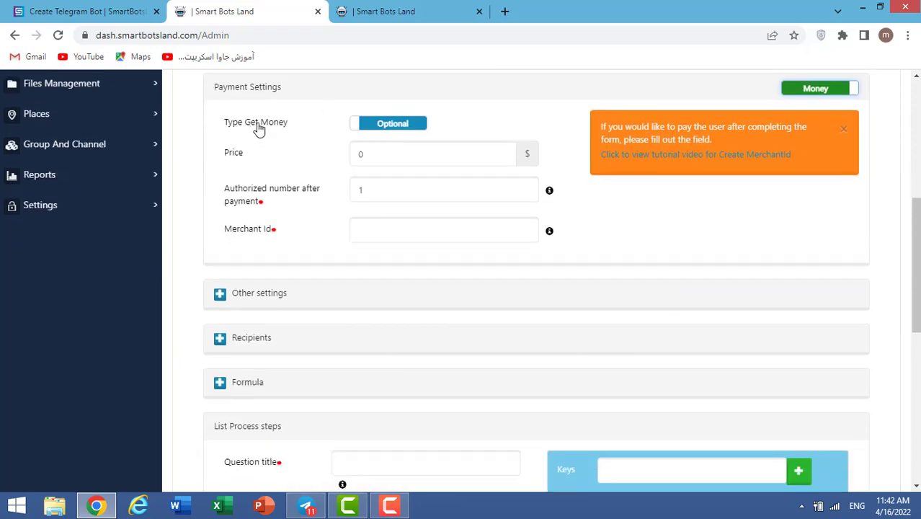
{"action": "left_click", "coordinate": [409, 124]}
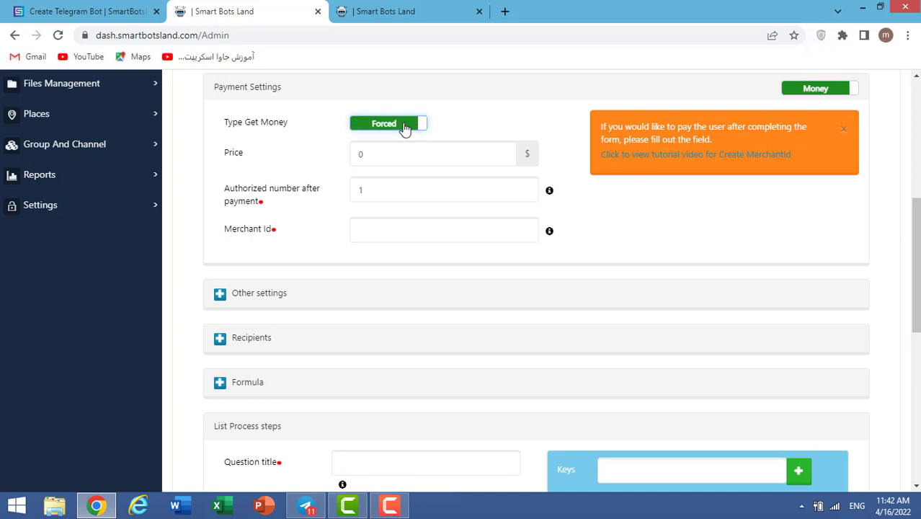
{"action": "left_click", "coordinate": [373, 155]}
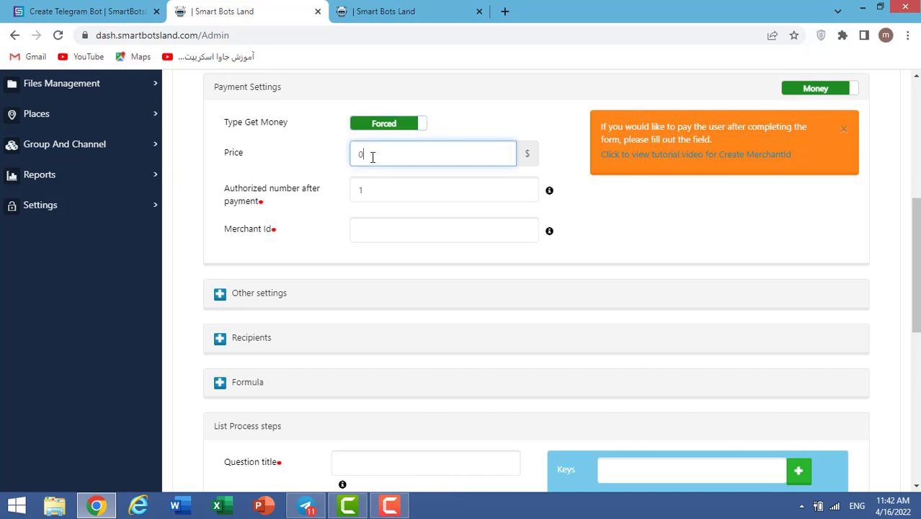
{"action": "scroll", "coordinate": [372, 156], "scroll_direction": "down", "scroll_amount": 2}
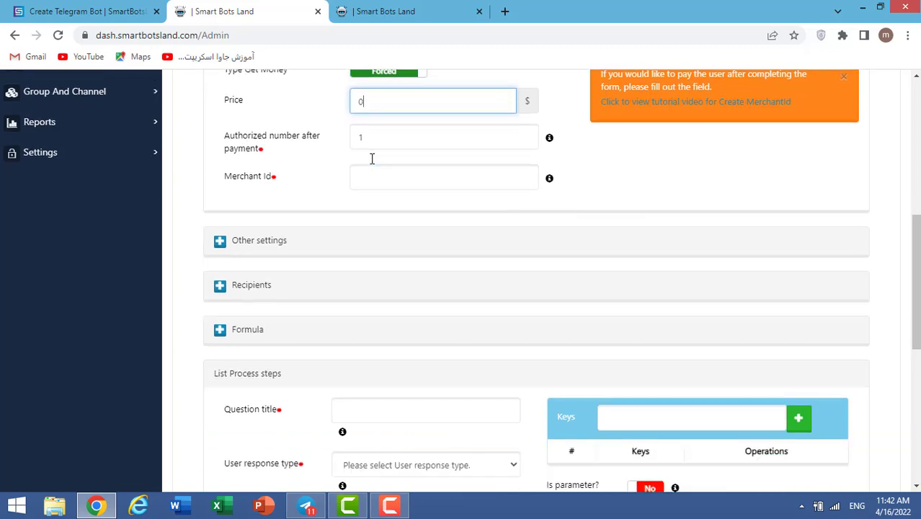
- Toggle Bottons Size to Large size and back to Small size in the form's other settings
{"action": "key", "text": "ctrl+Tab"}
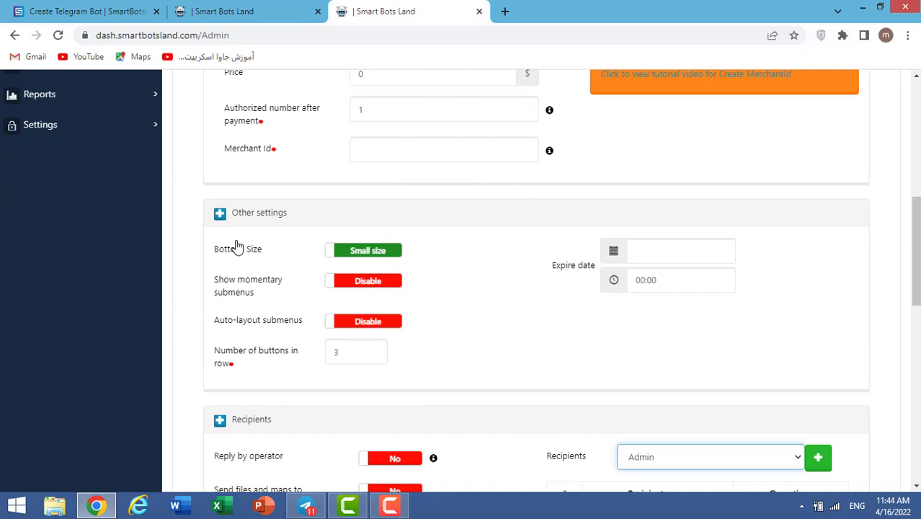
{"action": "left_click", "coordinate": [340, 258]}
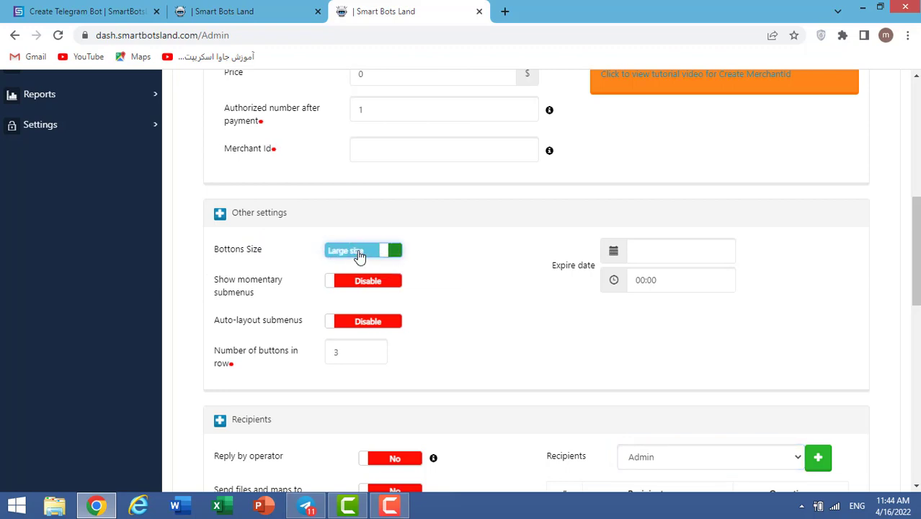
{"action": "left_click", "coordinate": [339, 257]}
- Add Admin as recipient, enable Reply by operator, Send files and maps to recipients and Ability to download file request, and return to the button list
{"action": "scroll", "coordinate": [340, 232], "scroll_direction": "down", "scroll_amount": 1}
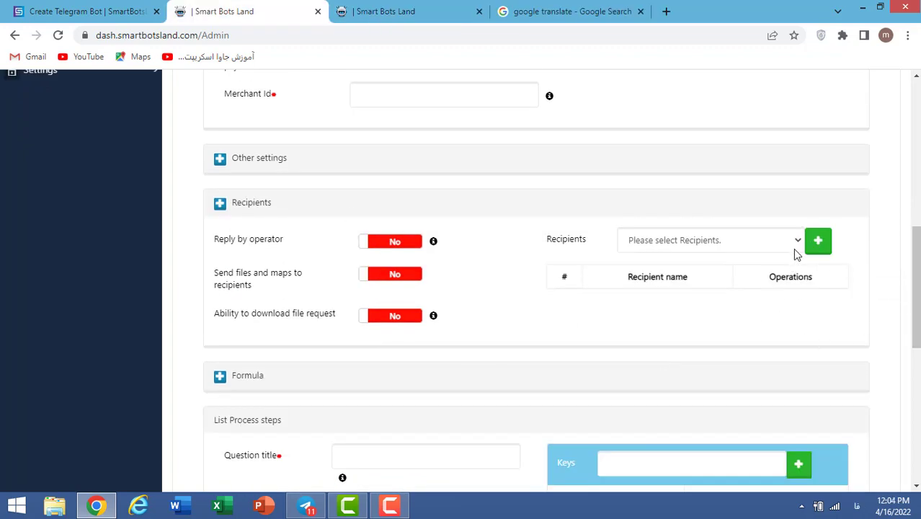
{"action": "left_click", "coordinate": [797, 245]}
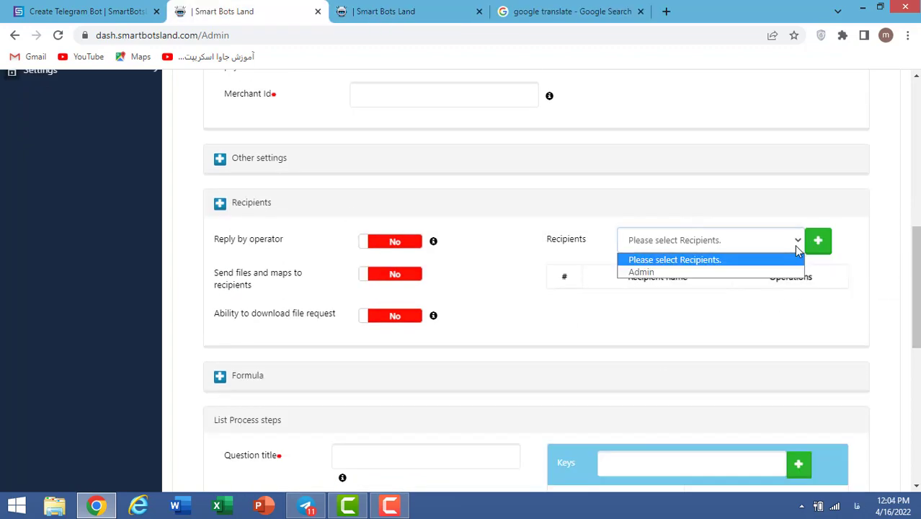
{"action": "left_click", "coordinate": [641, 270]}
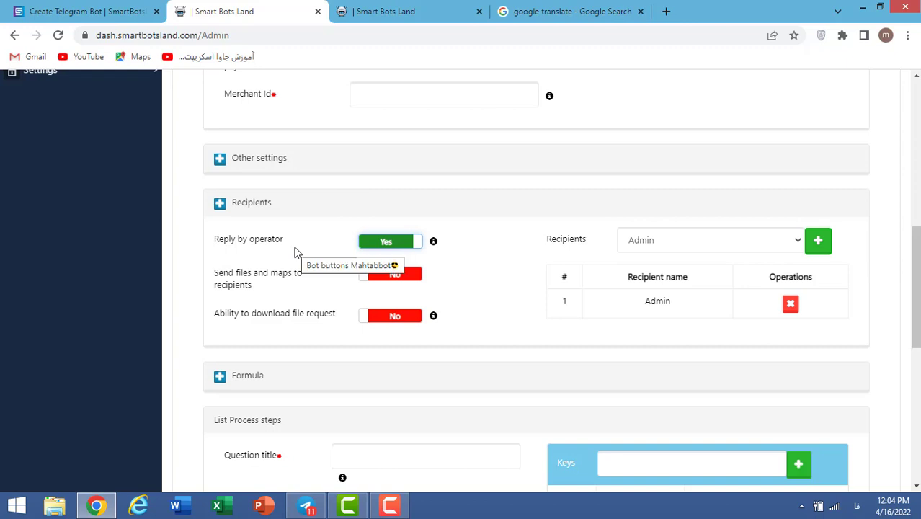
{"action": "left_click", "coordinate": [391, 279]}
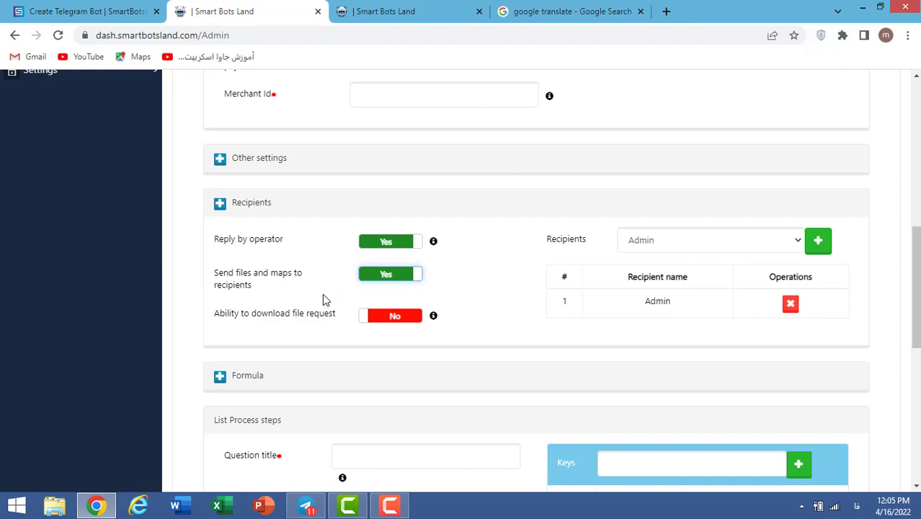
{"action": "left_click", "coordinate": [393, 319]}
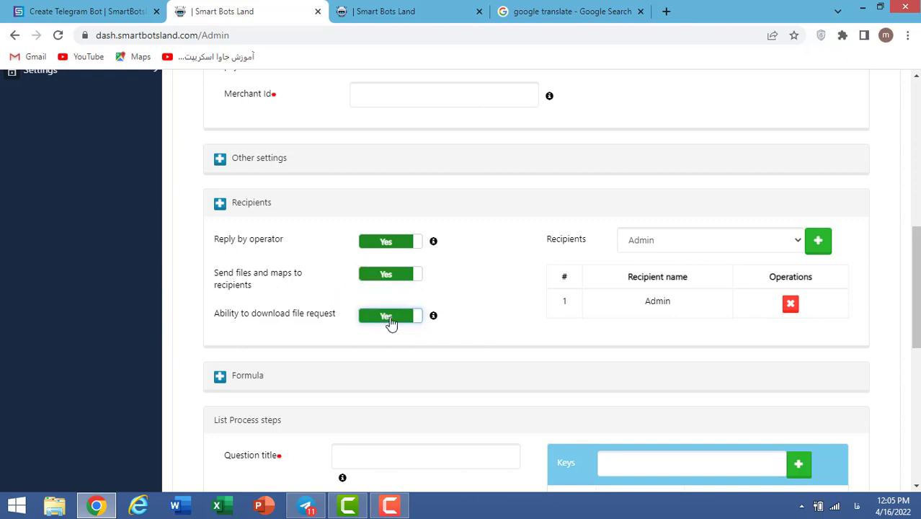
{"action": "scroll", "coordinate": [346, 353], "scroll_direction": "down", "scroll_amount": 10}
{"action": "left_click", "coordinate": [314, 386]}
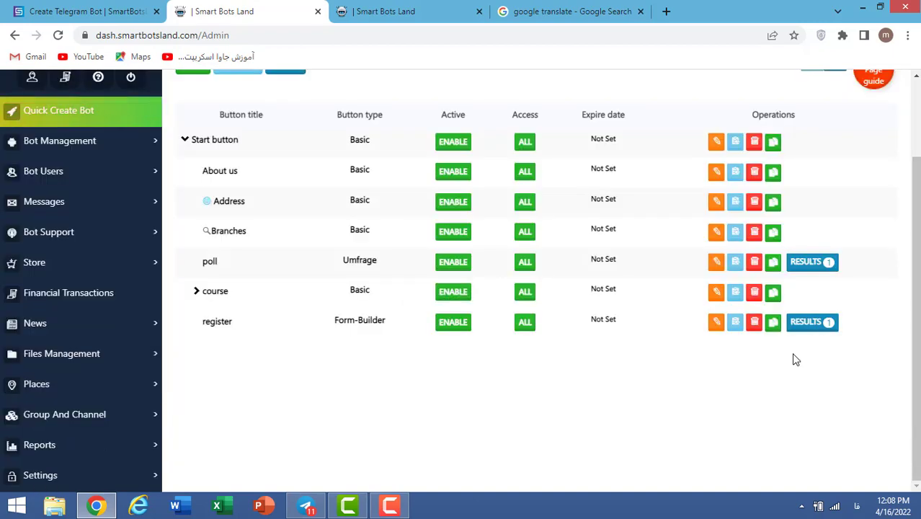
- Open the submitted results of the register Form-Builder button
{"action": "scroll", "coordinate": [795, 358], "scroll_direction": "up", "scroll_amount": 1}
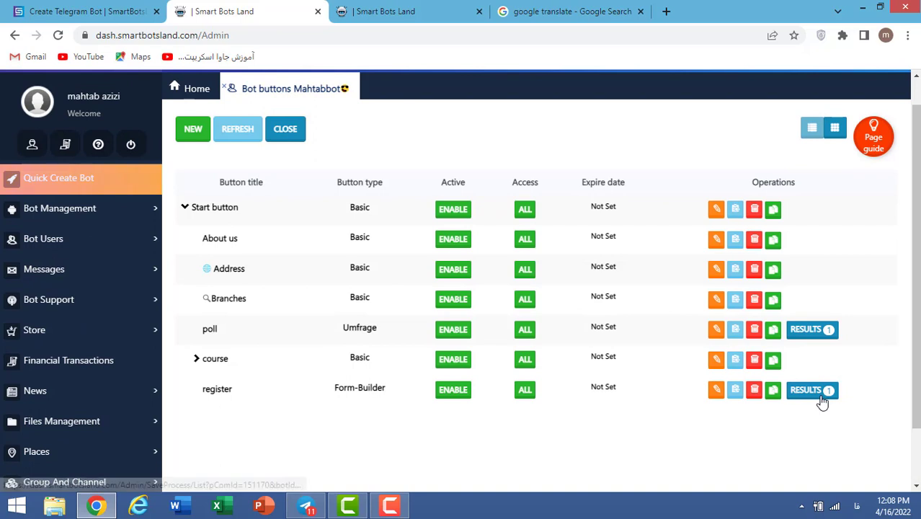
{"action": "left_click", "coordinate": [816, 392]}
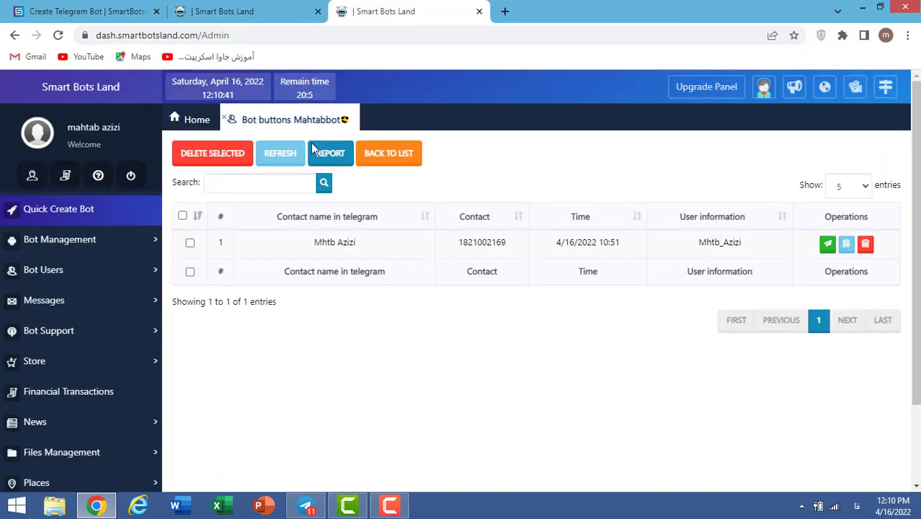